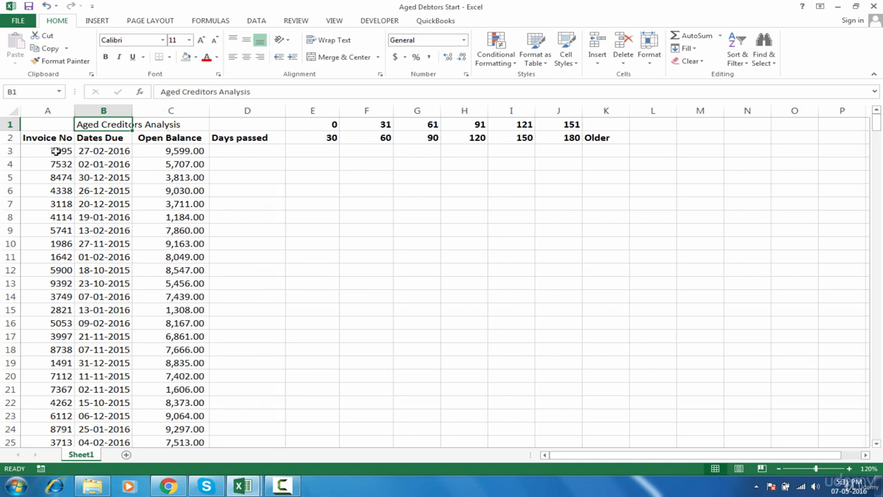
Step: Review the Invoice No, Dates Due, Open Balance and Days passed columns of the aged creditors sheet
{"action": "left_click_drag", "start_coordinate": [59, 151], "coordinate": [62, 274]}
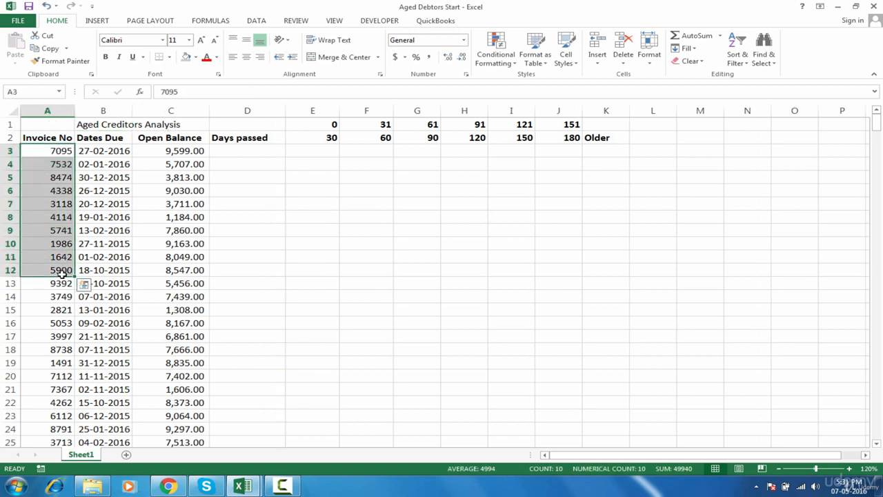
{"action": "left_click", "coordinate": [114, 150]}
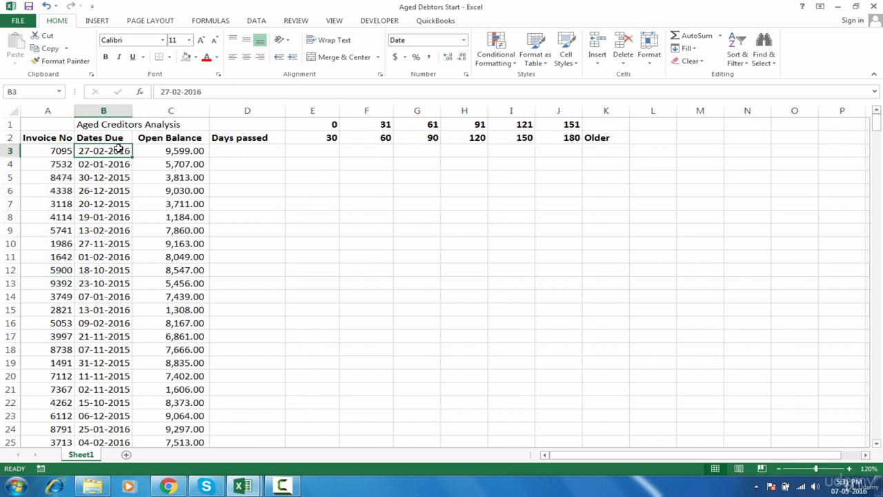
{"action": "left_click_drag", "start_coordinate": [118, 148], "coordinate": [119, 362]}
{"action": "left_click", "coordinate": [199, 151]}
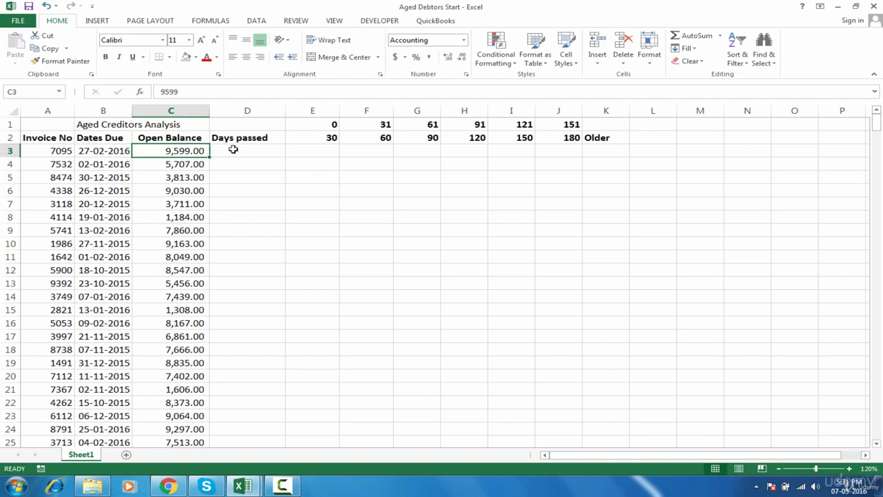
{"action": "left_click", "coordinate": [233, 149]}
Step: Examine the lower and upper day limits of each ageing bucket in E1:K2, including the Older column
{"action": "left_click_drag", "start_coordinate": [328, 125], "coordinate": [586, 140]}
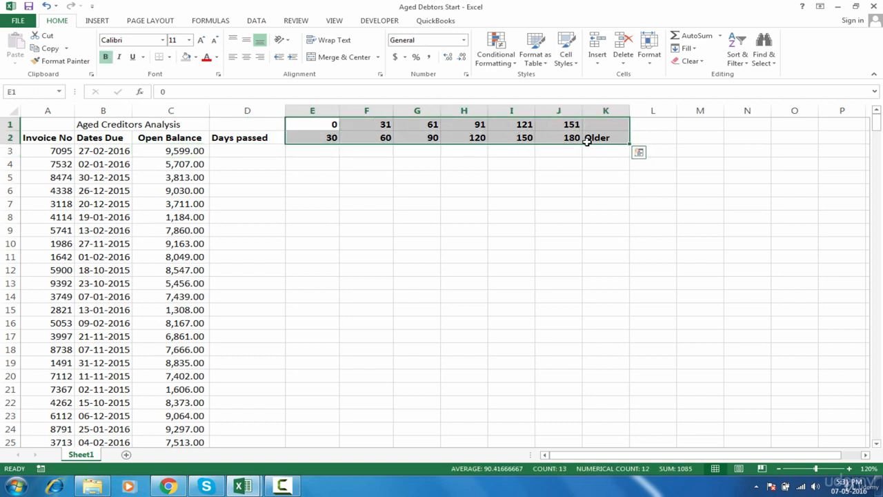
{"action": "left_click", "coordinate": [329, 125]}
{"action": "left_click", "coordinate": [331, 138]}
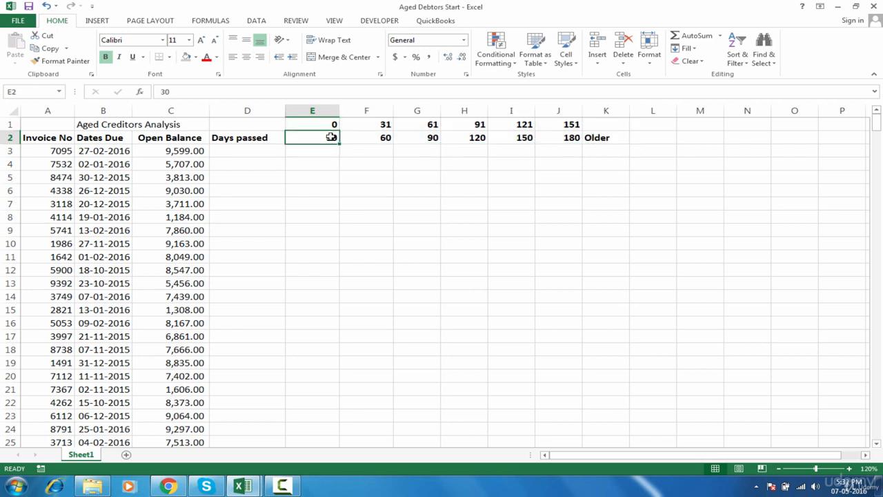
{"action": "left_click", "coordinate": [332, 125]}
{"action": "type", "text": "0"}
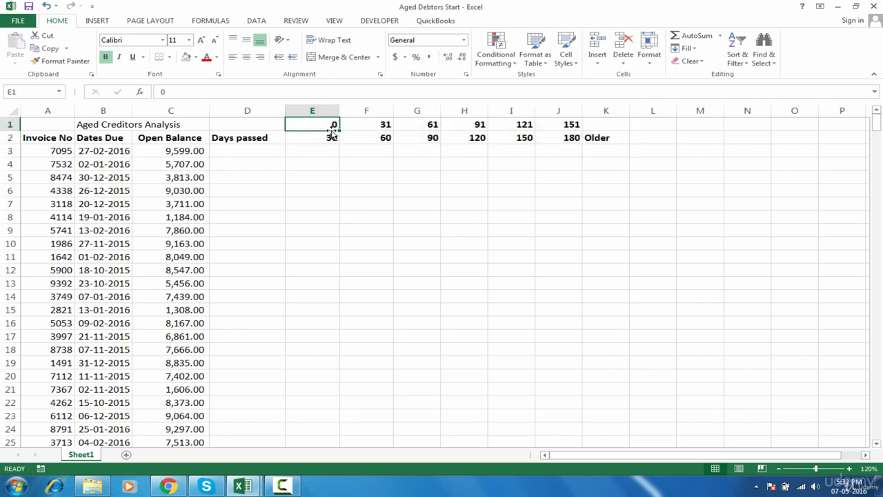
{"action": "key", "text": "Return"}
{"action": "left_click", "coordinate": [372, 128]}
{"action": "left_click", "coordinate": [377, 137]}
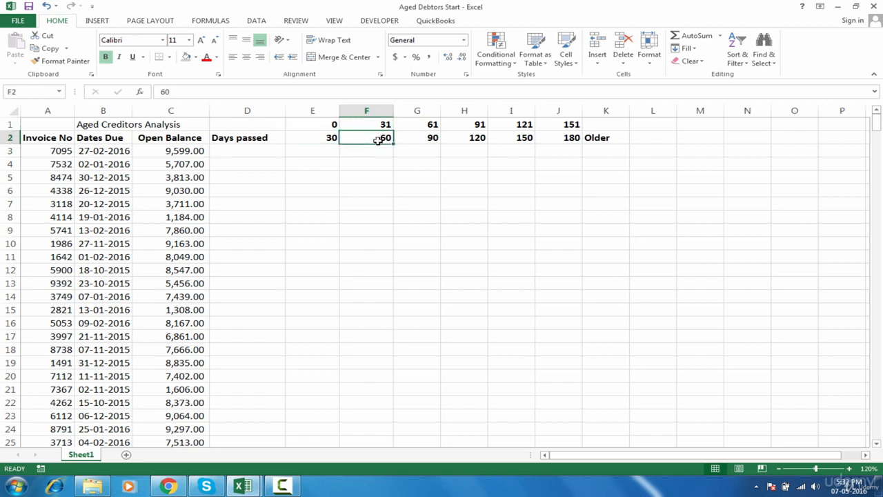
{"action": "left_click", "coordinate": [429, 128]}
{"action": "left_click", "coordinate": [431, 138]}
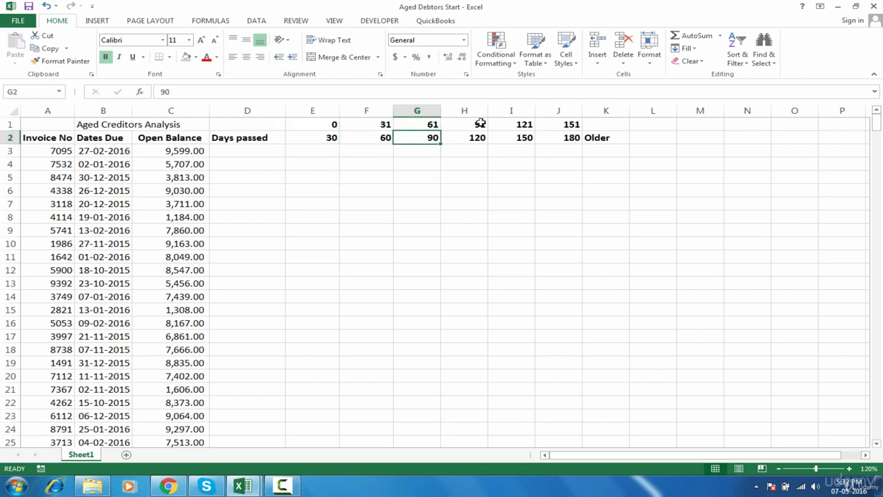
{"action": "left_click", "coordinate": [479, 125]}
{"action": "left_click", "coordinate": [476, 137]}
{"action": "left_click", "coordinate": [517, 125]}
{"action": "left_click", "coordinate": [525, 135]}
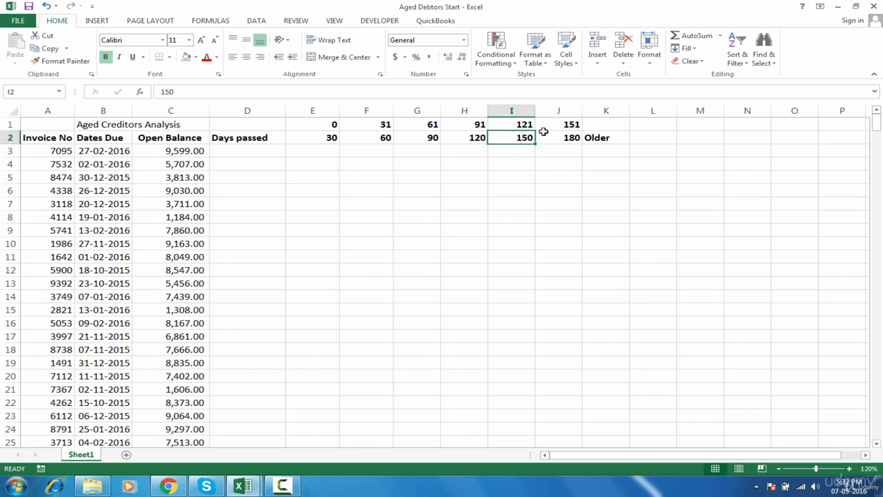
{"action": "left_click", "coordinate": [609, 139]}
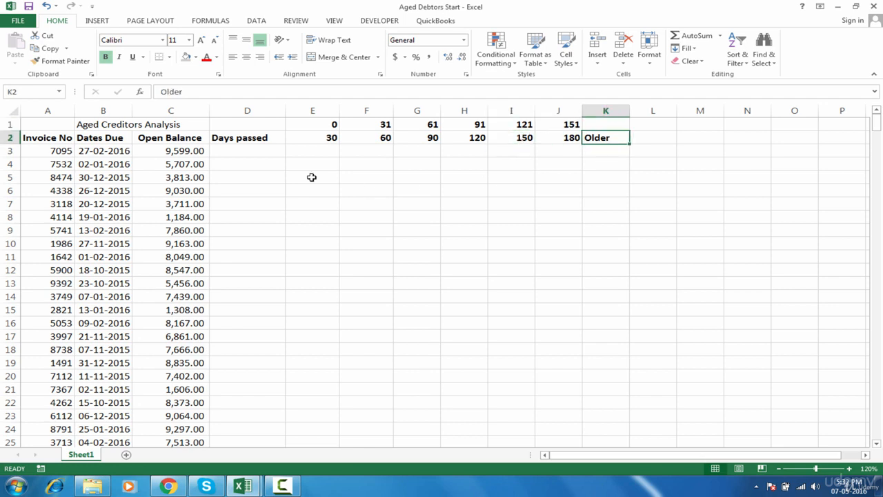
Step: Examine how the empty Days passed and bucket columns relate to the open balances and due dates
{"action": "left_click", "coordinate": [263, 155]}
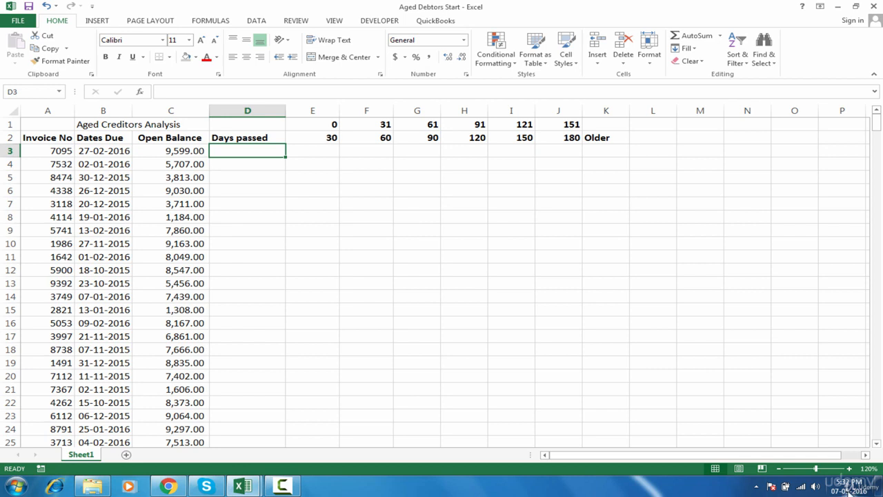
{"action": "mouse_move", "coordinate": [849, 490]}
{"action": "left_click_drag", "start_coordinate": [325, 152], "coordinate": [573, 366]}
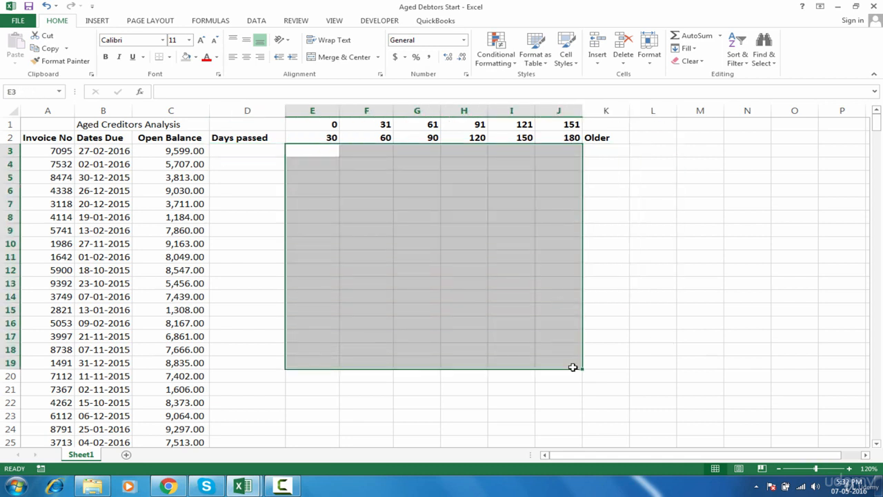
{"action": "left_click", "coordinate": [330, 149]}
{"action": "left_click_drag", "start_coordinate": [328, 150], "coordinate": [335, 256]}
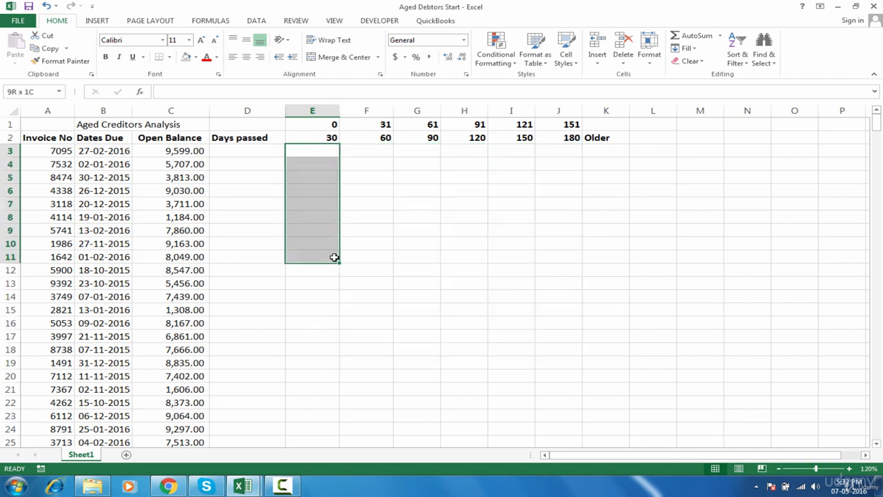
{"action": "left_click_drag", "start_coordinate": [197, 152], "coordinate": [187, 313]}
{"action": "left_click", "coordinate": [329, 149]}
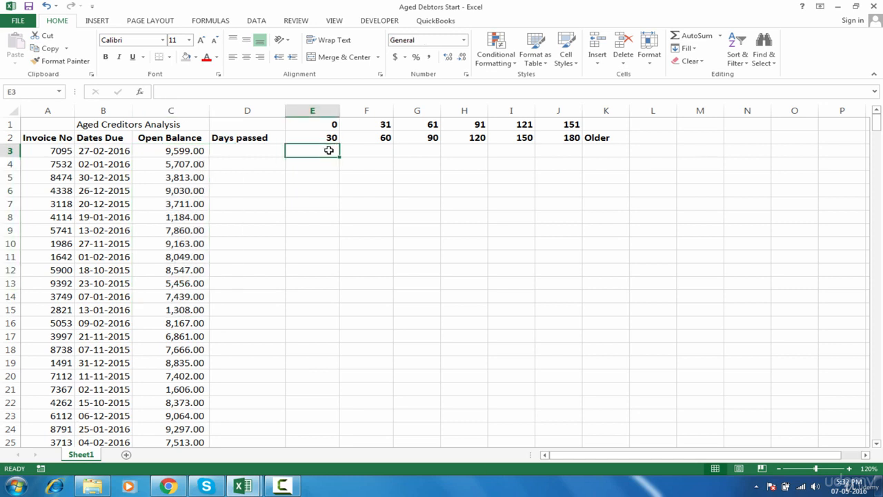
{"action": "left_click_drag", "start_coordinate": [336, 125], "coordinate": [325, 252]}
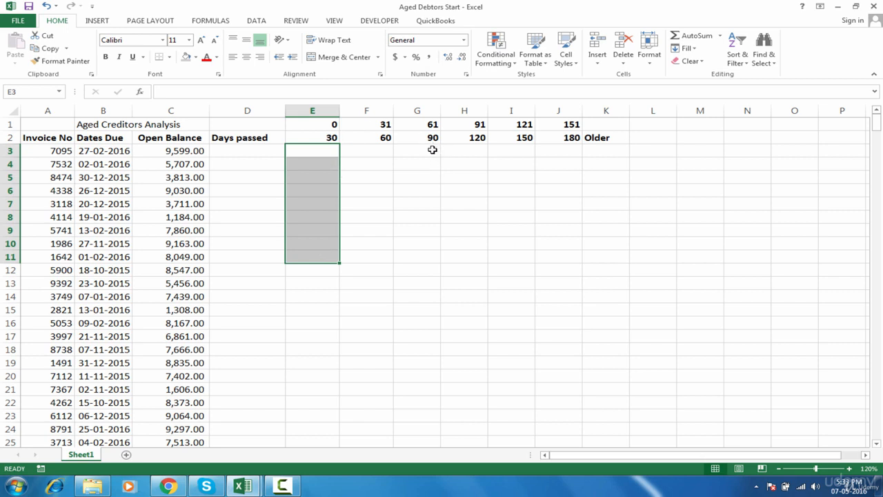
{"action": "left_click_drag", "start_coordinate": [432, 150], "coordinate": [425, 287]}
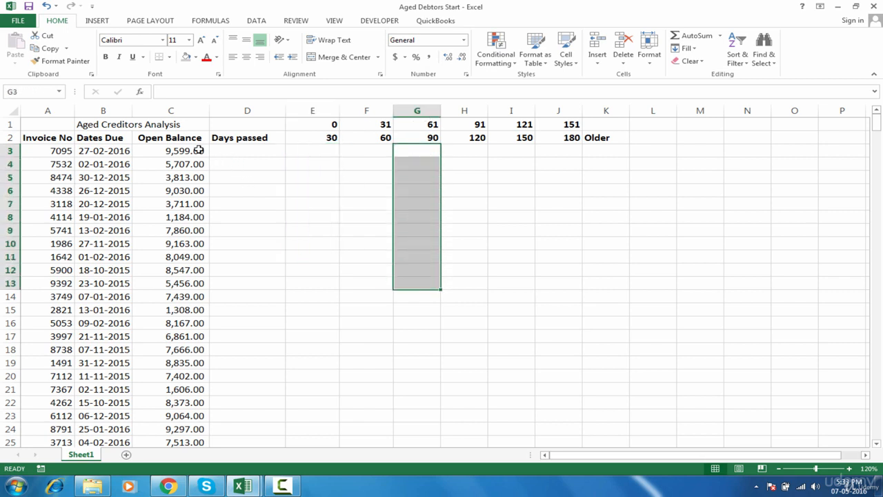
{"action": "left_click_drag", "start_coordinate": [199, 150], "coordinate": [201, 243]}
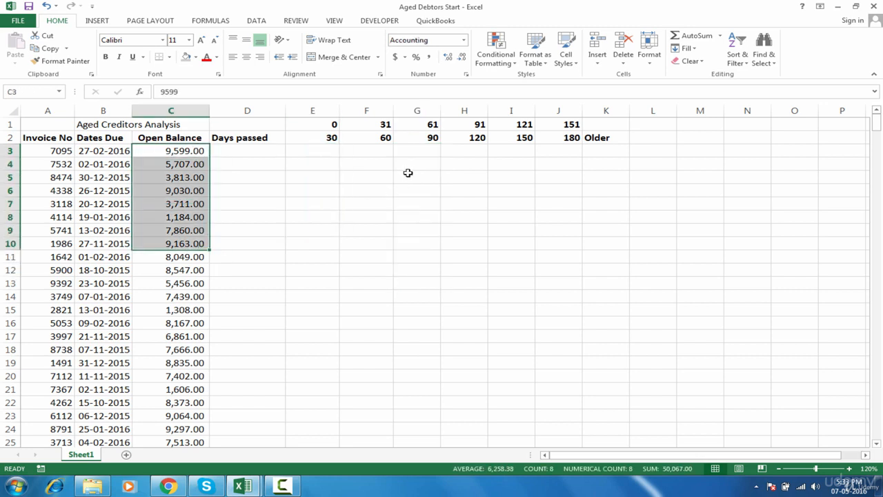
{"action": "left_click", "coordinate": [419, 153]}
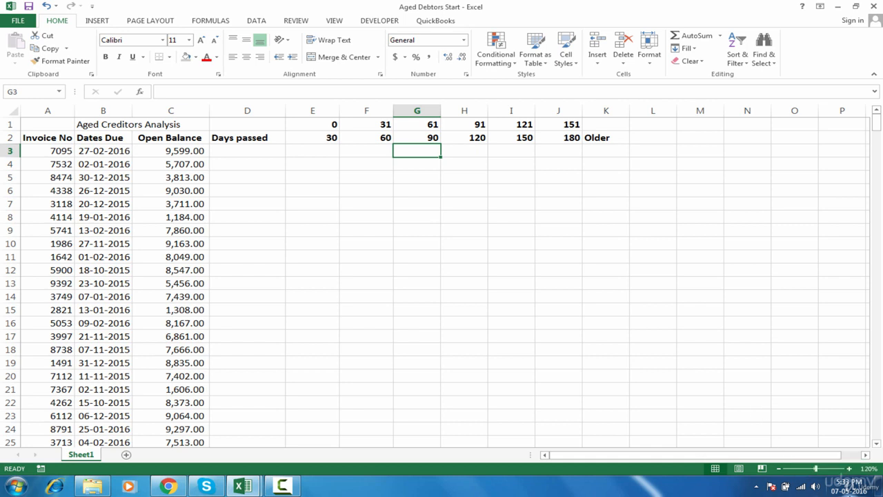
{"action": "left_click", "coordinate": [113, 150]}
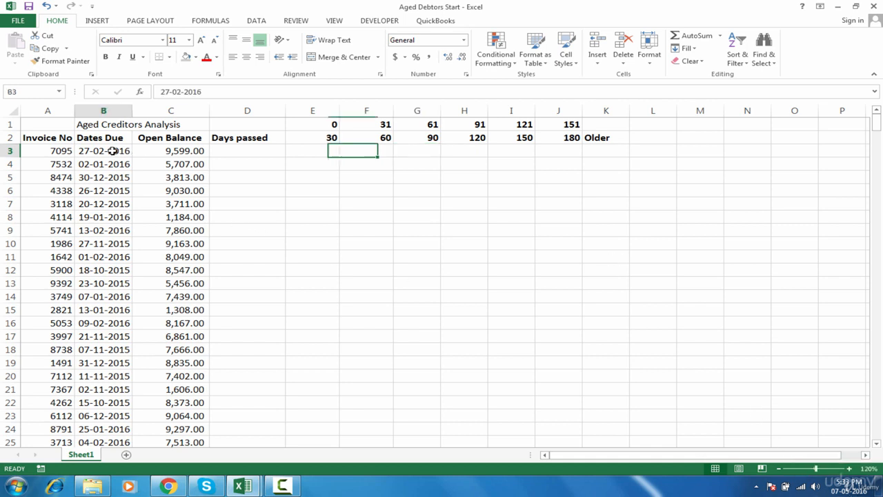
Step: Enter the formula =TODAY() in the first Days passed cell, D3
{"action": "left_click", "coordinate": [256, 153]}
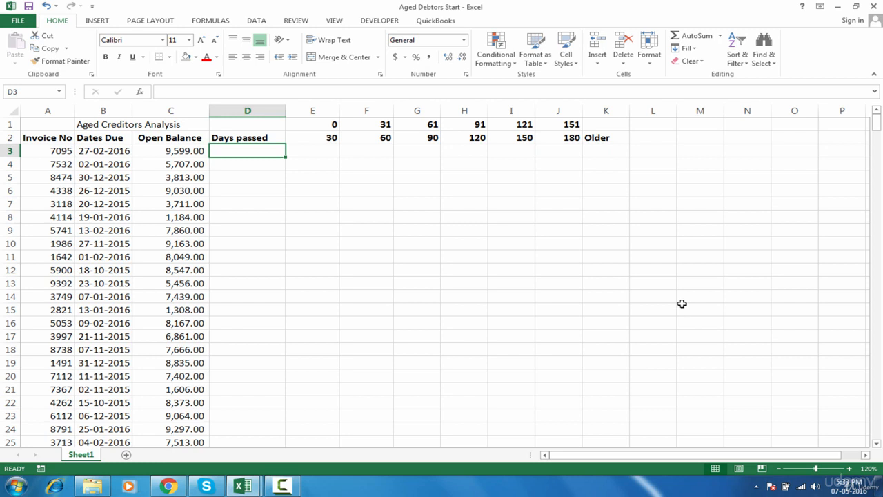
{"action": "type", "text": "=TODAY("}
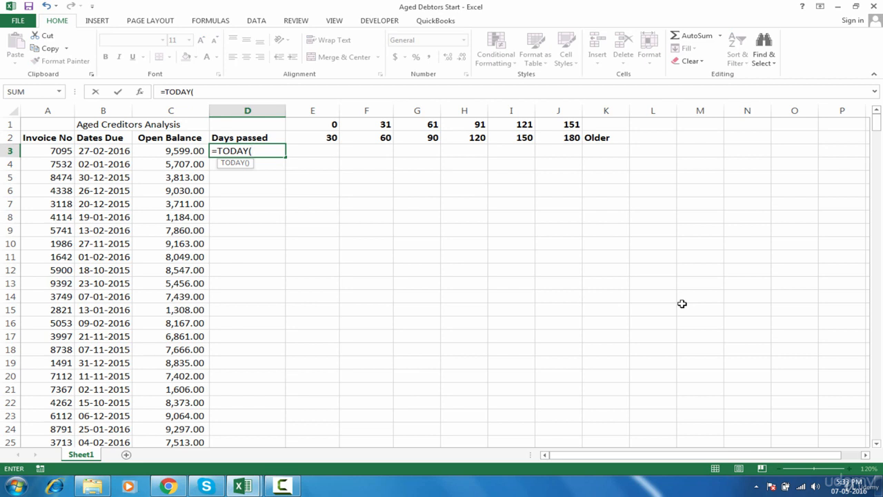
{"action": "key", "text": "Return"}
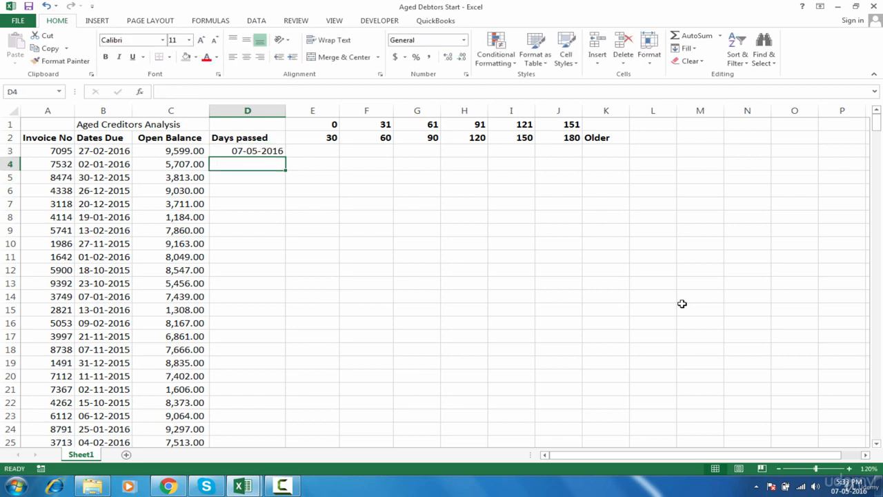
{"action": "left_click", "coordinate": [279, 154]}
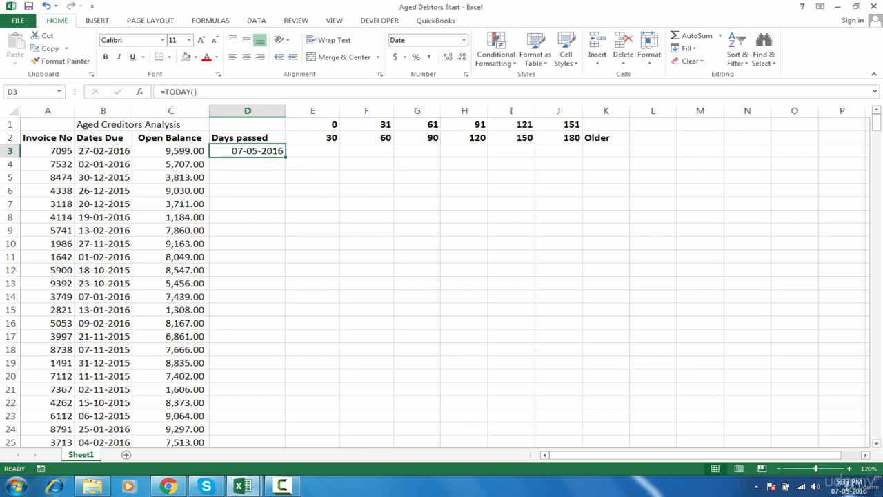
{"action": "mouse_move", "coordinate": [849, 485]}
Step: Extend the D3 formula to =TODAY()-B3 and set the cell's number format to General
{"action": "double_click", "coordinate": [248, 152]}
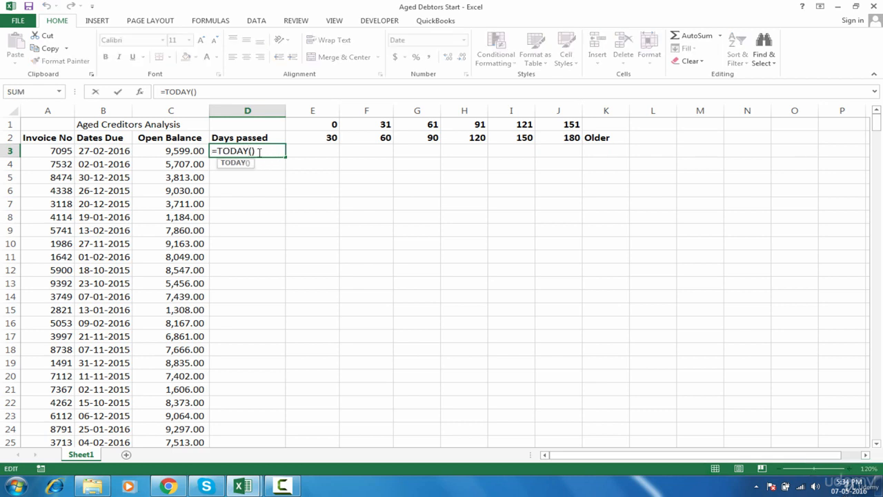
{"action": "key", "text": "Right"}
{"action": "type", "text": "-"}
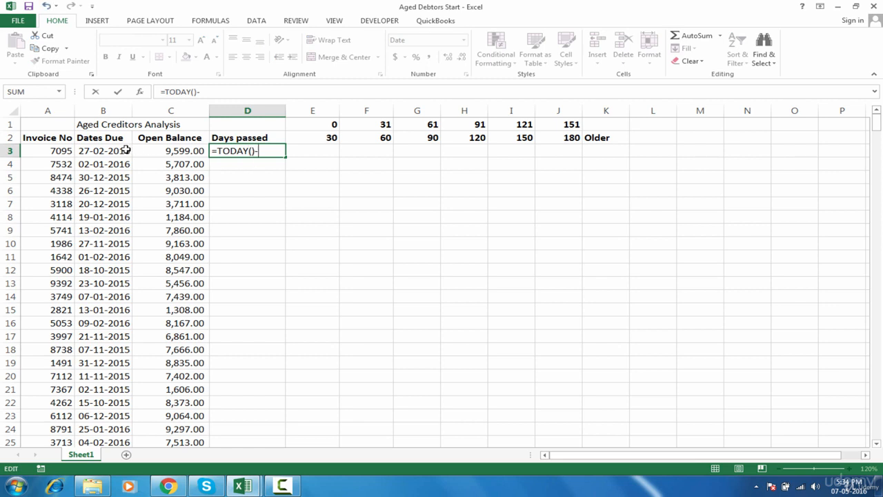
{"action": "left_click", "coordinate": [103, 153]}
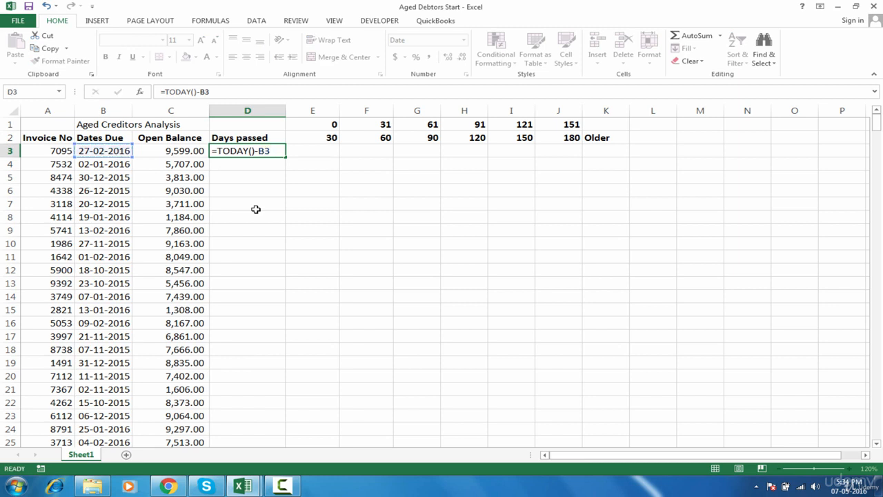
{"action": "key", "text": "Return"}
{"action": "left_click", "coordinate": [270, 151]}
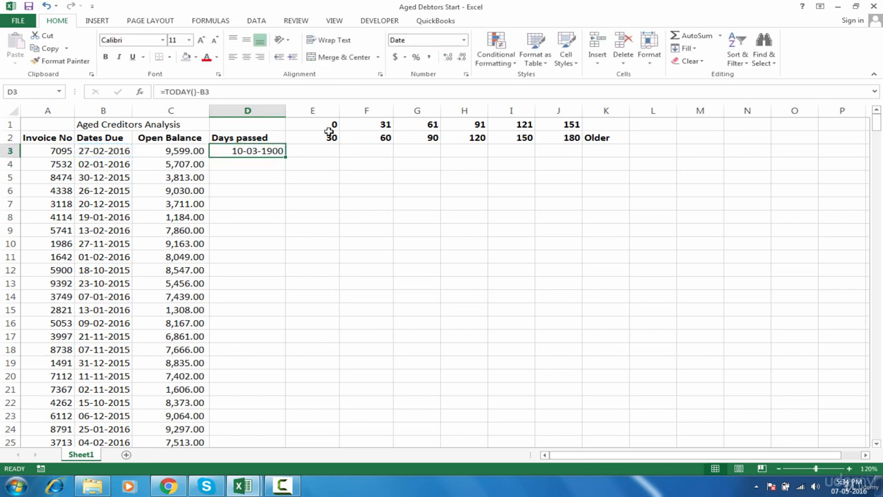
{"action": "left_click", "coordinate": [466, 42]}
{"action": "left_click", "coordinate": [425, 61]}
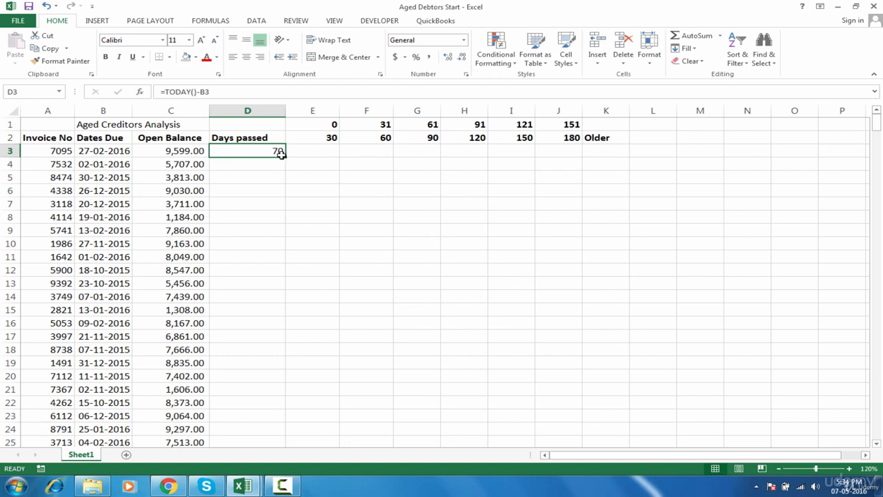
Step: Fill the D3 formula down the whole Days passed column for every invoice
{"action": "left_click", "coordinate": [129, 158]}
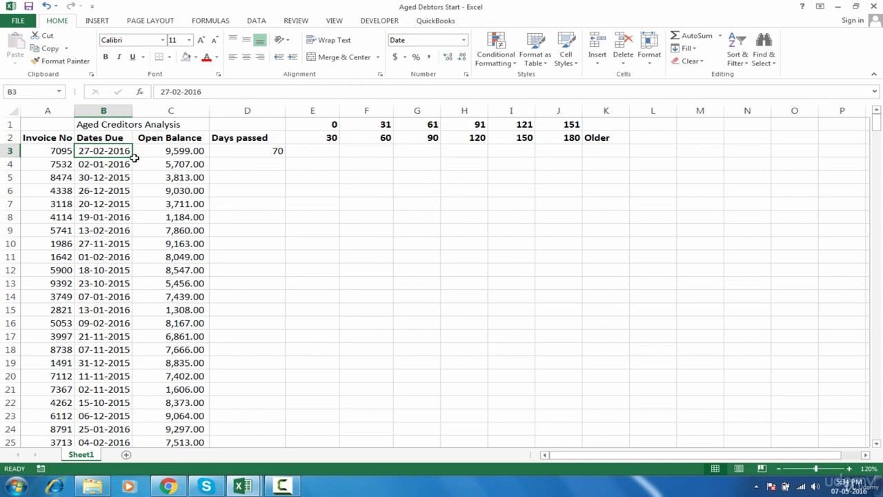
{"action": "left_click", "coordinate": [276, 153]}
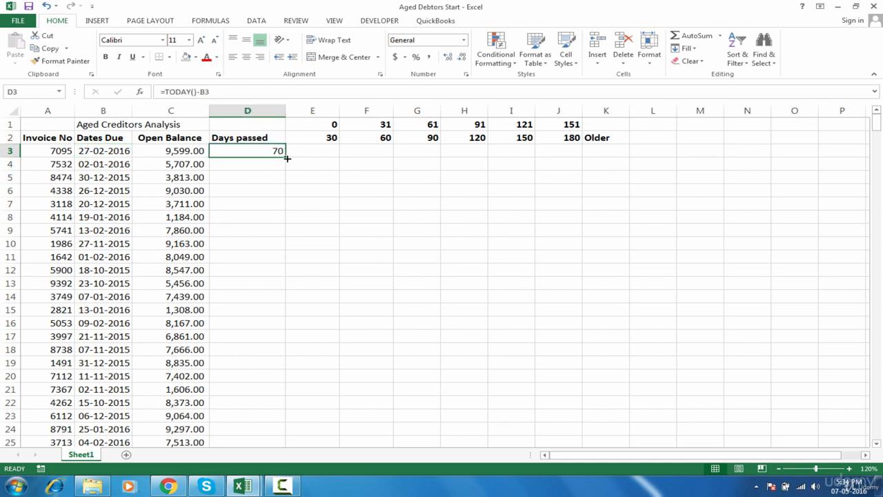
{"action": "double_click", "coordinate": [286, 158]}
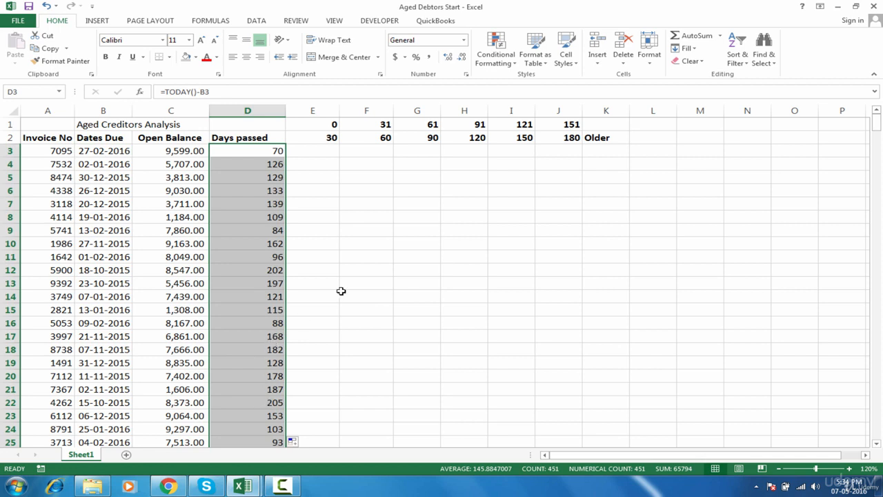
Step: Compare the first invoice's days passed with the bucket limits in rows 1 and 2 to find its matching column
{"action": "left_click", "coordinate": [320, 153]}
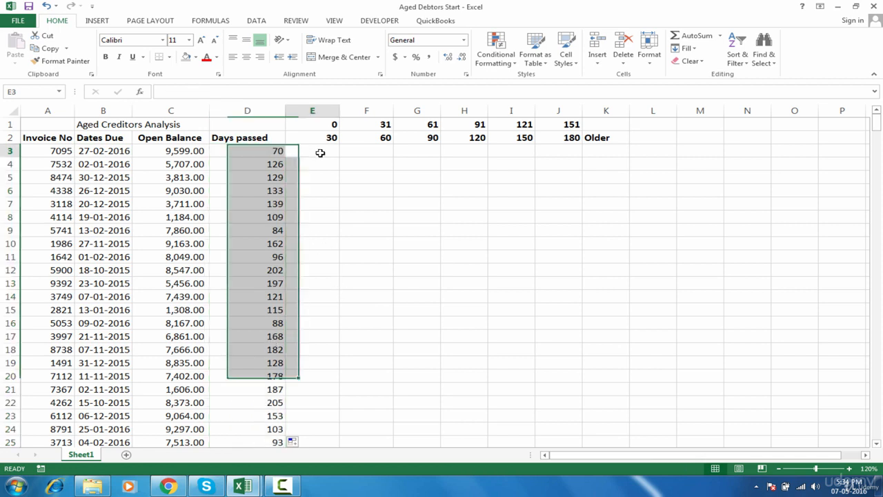
{"action": "left_click", "coordinate": [278, 152]}
{"action": "left_click_drag", "start_coordinate": [331, 123], "coordinate": [332, 137]}
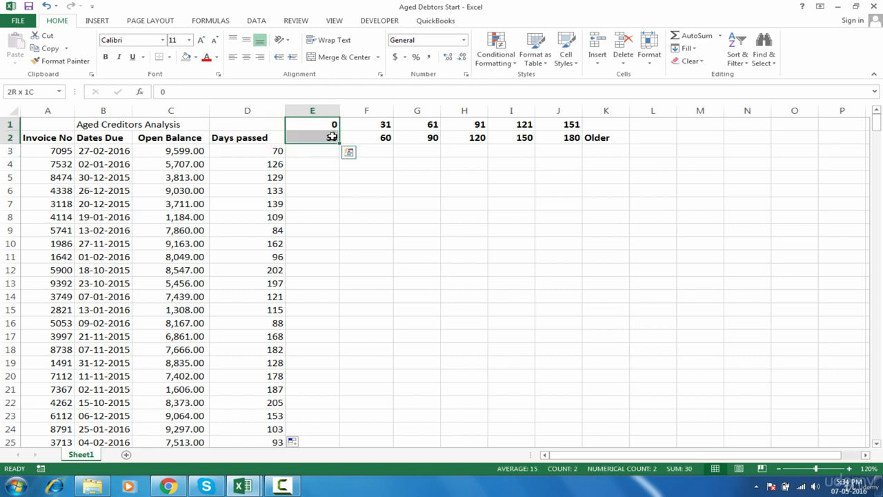
{"action": "left_click", "coordinate": [387, 114]}
{"action": "left_click_drag", "start_coordinate": [416, 126], "coordinate": [417, 136]}
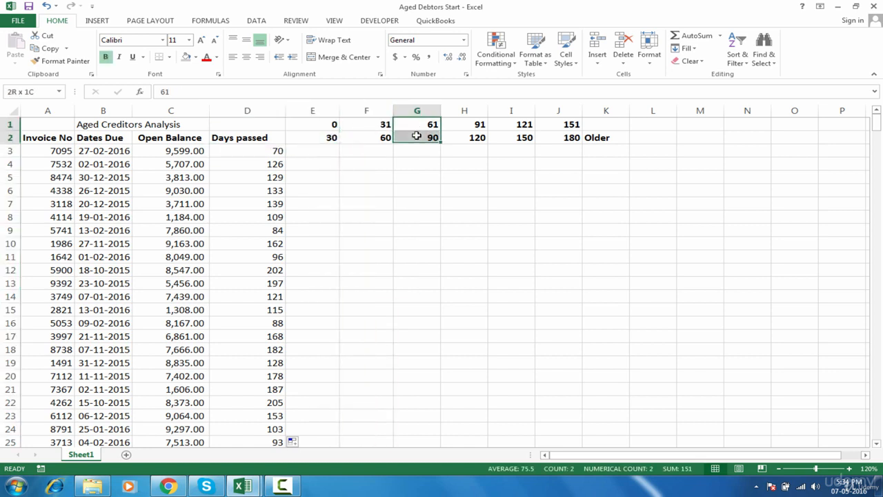
{"action": "left_click", "coordinate": [426, 160]}
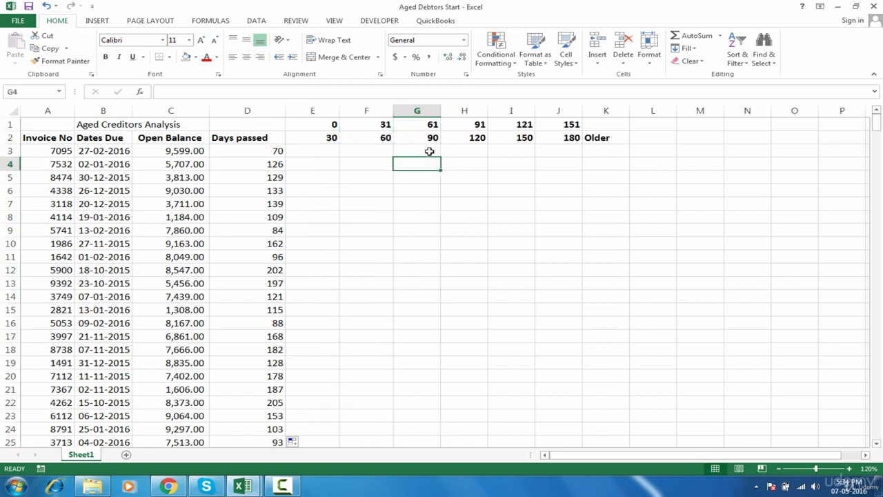
Step: Try relabelling the first bucket's lower limit in E1 as "0-30 Days", and undo the entry
{"action": "left_click", "coordinate": [429, 152]}
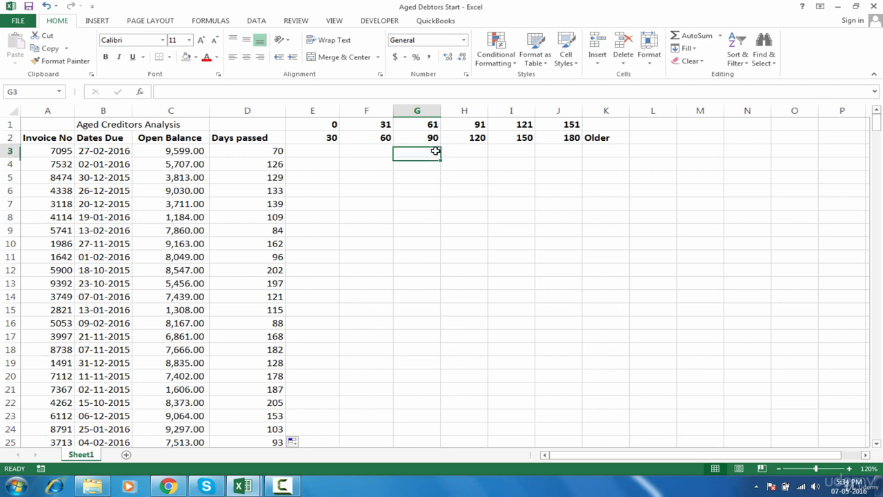
{"action": "left_click", "coordinate": [315, 128]}
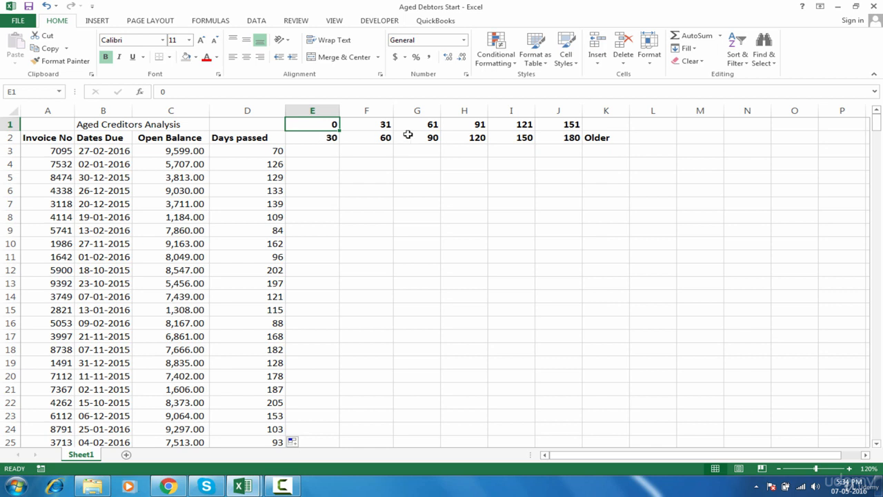
{"action": "type", "text": "0-30"}
{"action": "type", "text": " Dqy"}
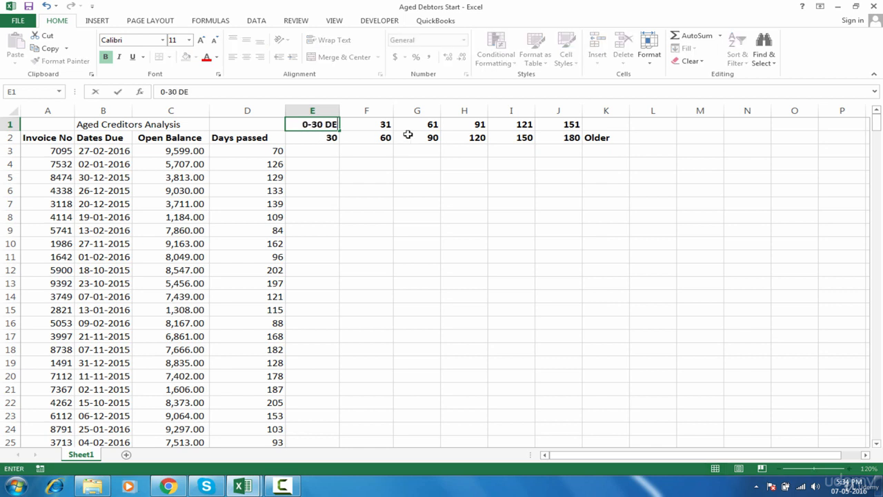
{"action": "key", "text": "BackSpace"}
{"action": "key", "text": "BackSpace"}
{"action": "type", "text": "ays"}
{"action": "key", "text": "Return"}
{"action": "key", "text": "ctrl+z"}
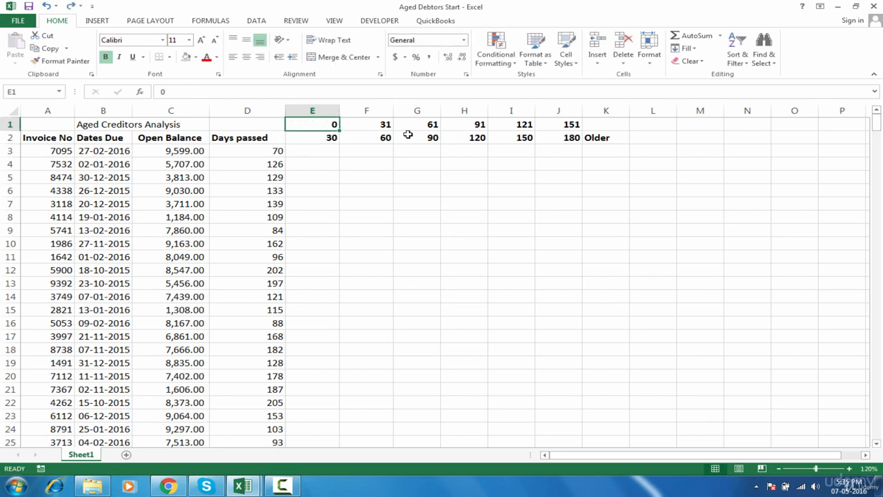
Step: Check the days passed in D3 against the limits in G1 and G2 to see where the C3 balance belongs
{"action": "left_click", "coordinate": [330, 153]}
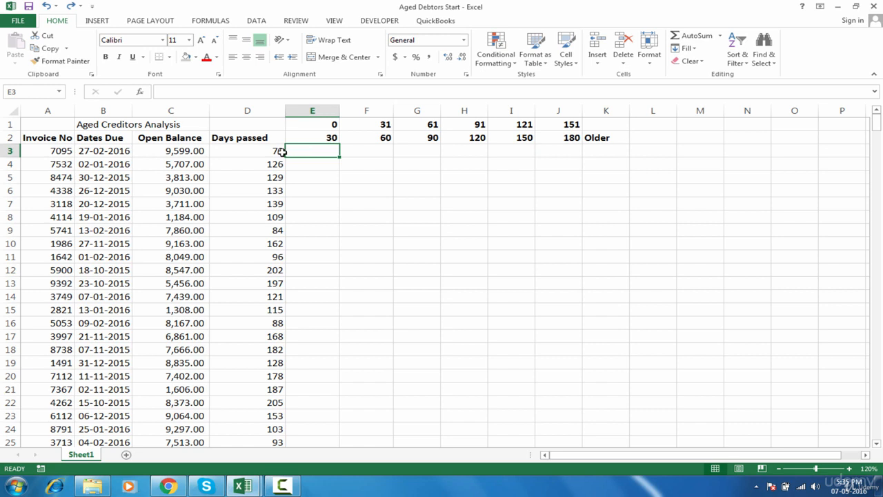
{"action": "left_click", "coordinate": [266, 151]}
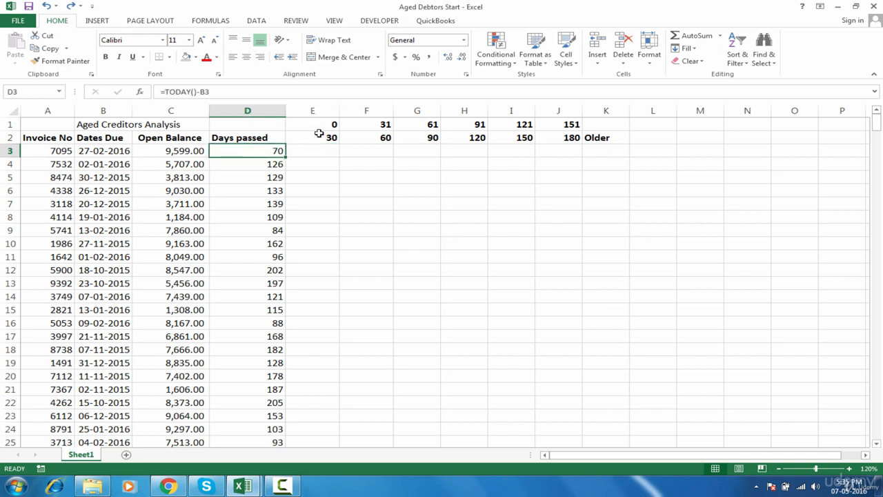
{"action": "left_click", "coordinate": [410, 125]}
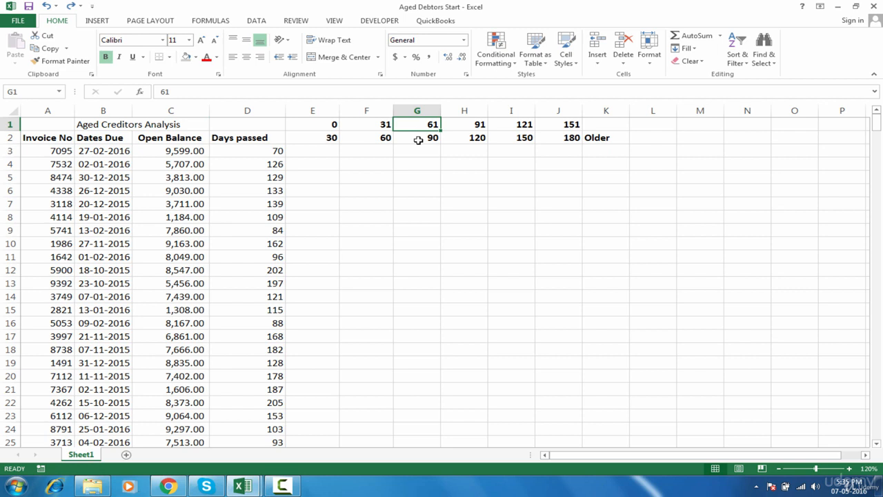
{"action": "left_click", "coordinate": [418, 140]}
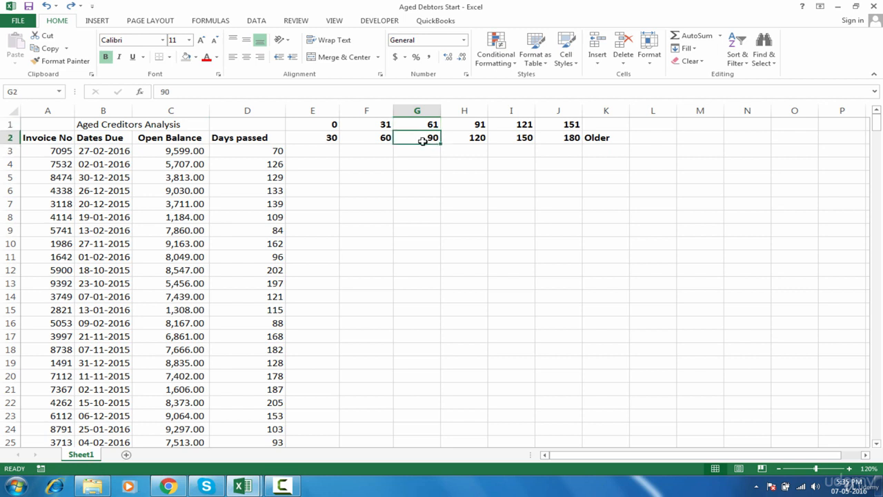
{"action": "left_click", "coordinate": [178, 149]}
{"action": "left_click", "coordinate": [420, 150]}
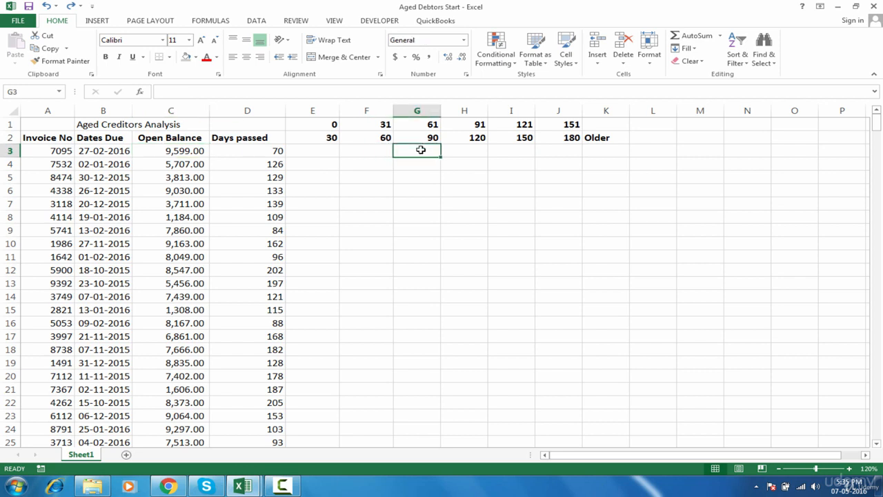
Step: Start a formula in E3 that tests the days passed against the bucket's lower limit: =IF(AND(D3>=E1
{"action": "left_click", "coordinate": [325, 148]}
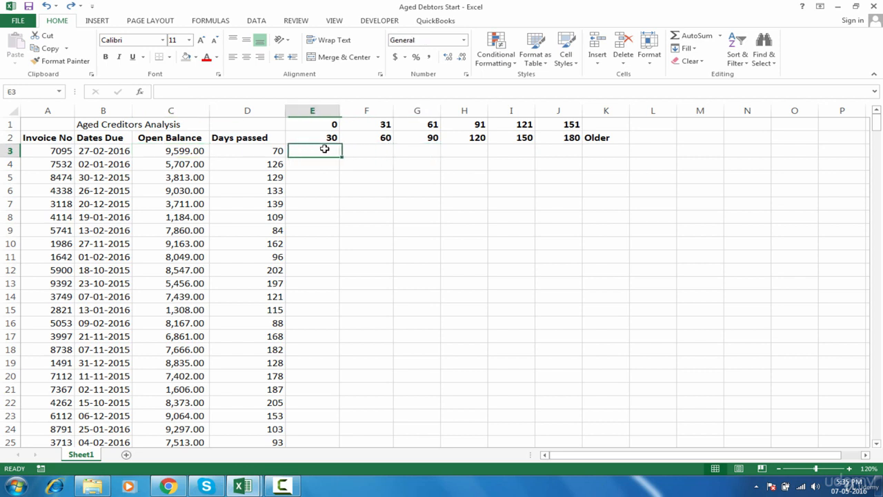
{"action": "type", "text": "=IF("}
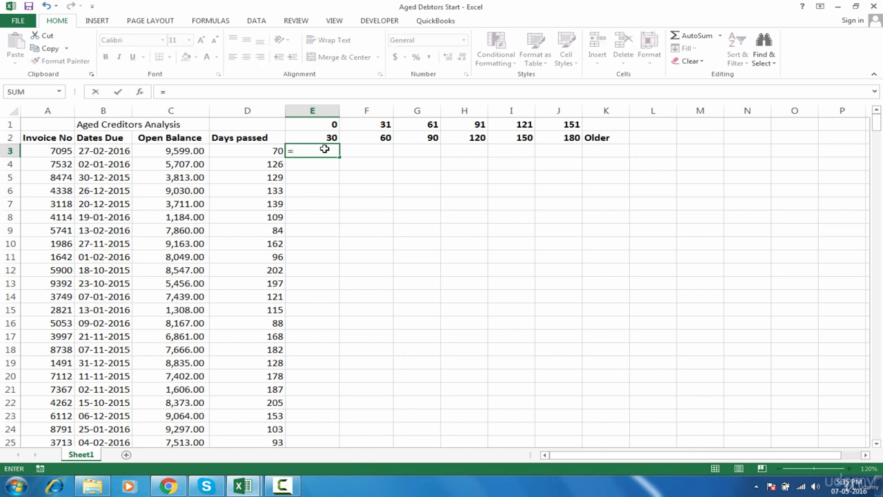
{"action": "left_click", "coordinate": [243, 152]}
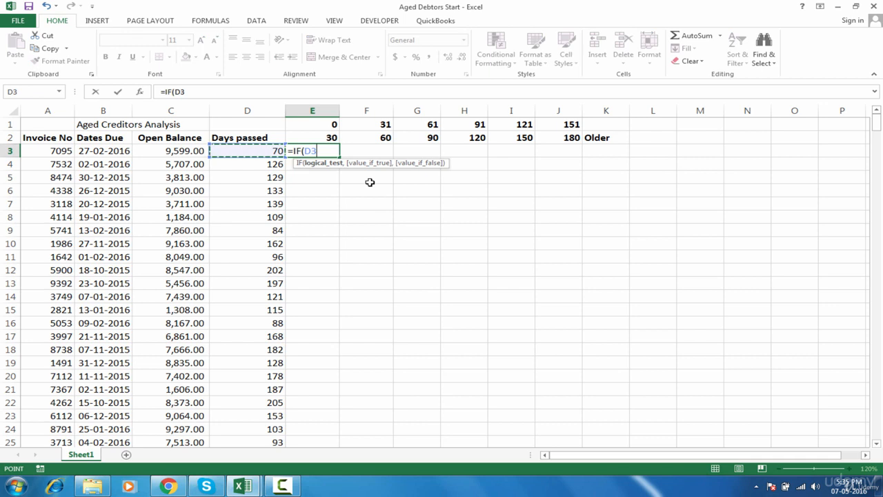
{"action": "type", "text": ">="}
{"action": "left_click", "coordinate": [332, 125]}
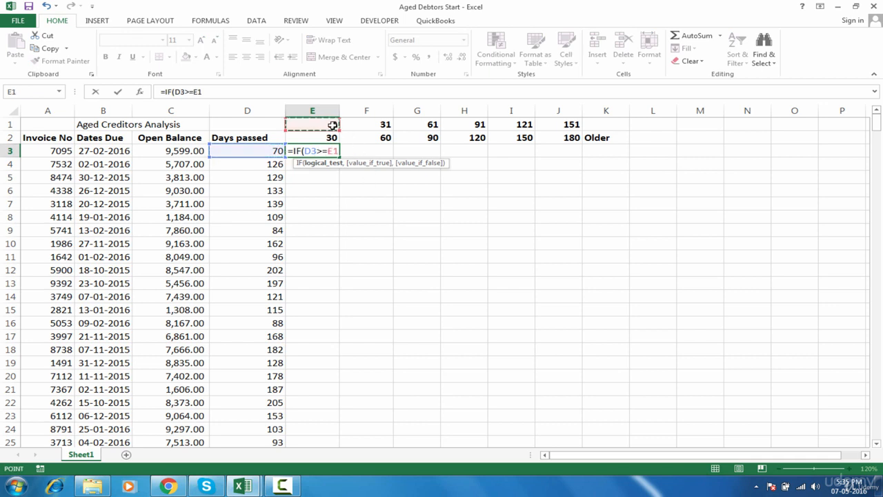
{"action": "left_click", "coordinate": [306, 151]}
{"action": "type", "text": "qn"}
{"action": "key", "text": "BackSpace"}
{"action": "key", "text": "BackSpace"}
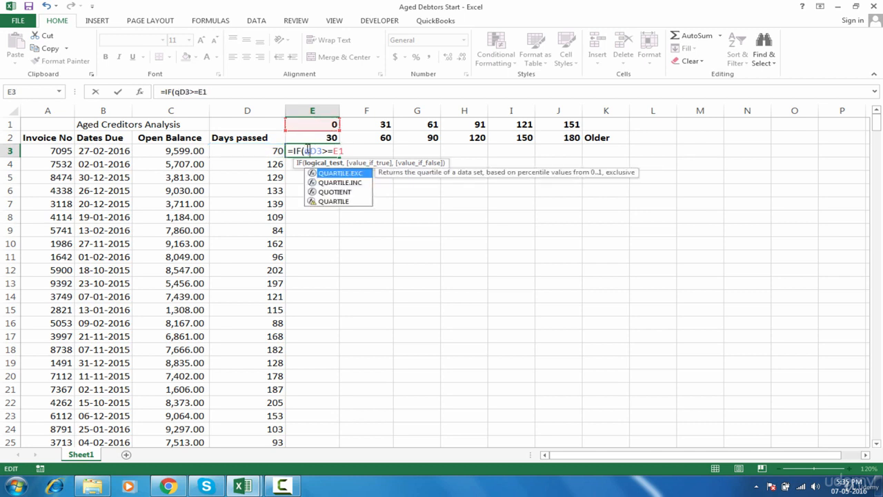
{"action": "type", "text": "AND("}
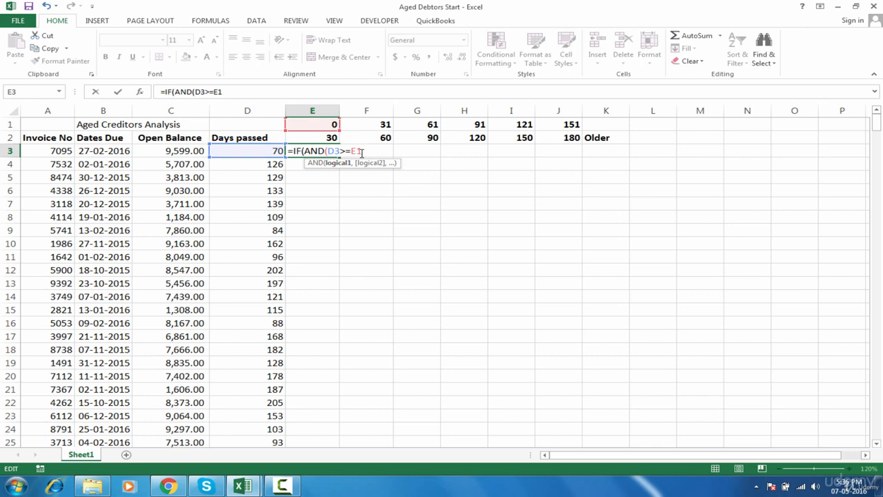
Step: Add the upper-limit condition D3<=E2 to the E3 formula and close the AND test
{"action": "type", "text": ","}
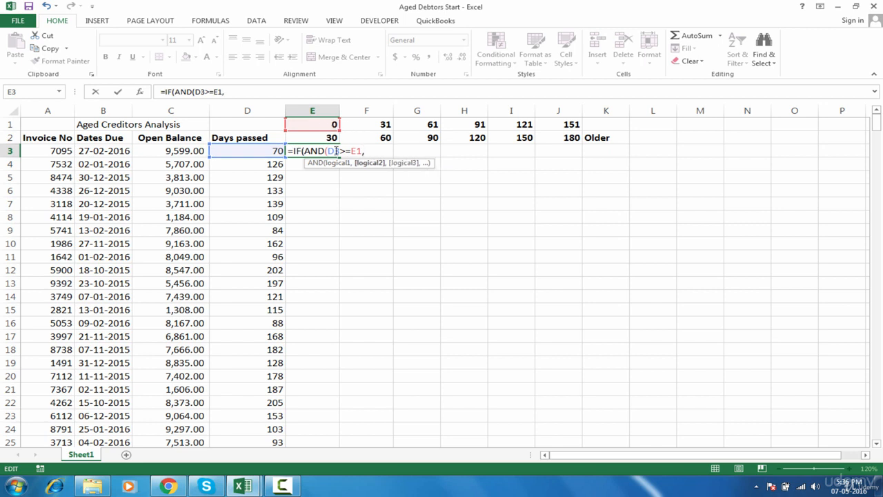
{"action": "left_click", "coordinate": [228, 151]}
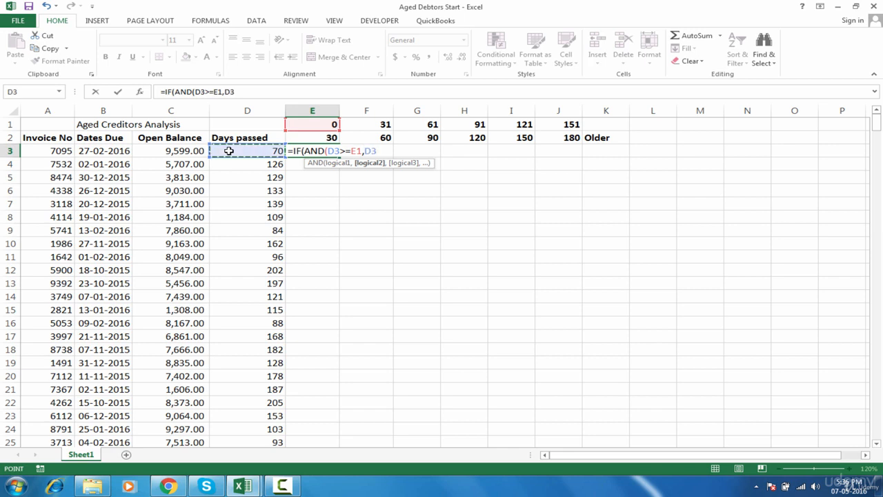
{"action": "type", "text": "<="}
{"action": "left_click", "coordinate": [309, 139]}
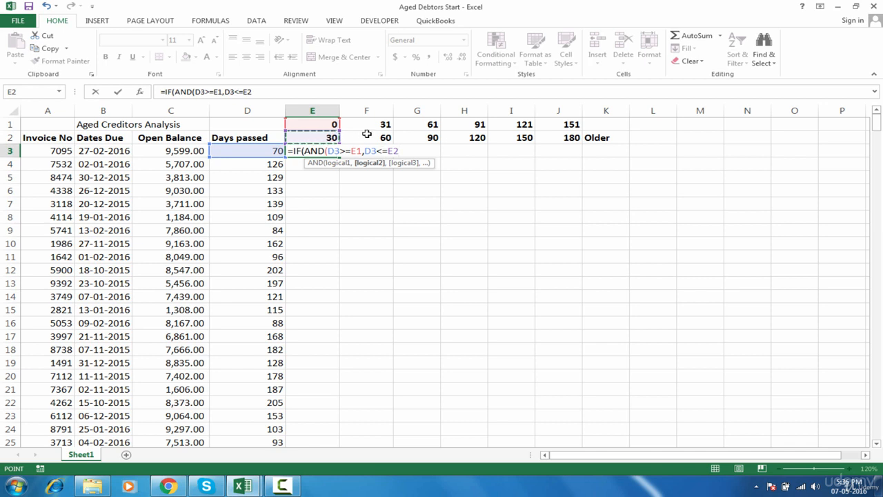
{"action": "type", "text": ")"}
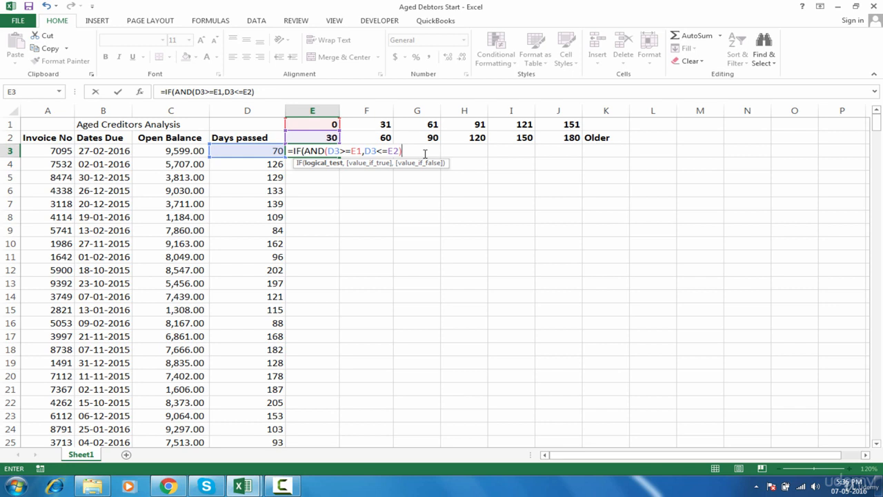
Step: Complete the E3 formula to return the open balance C3 when true and "-" otherwise, accepting the closing-bracket correction
{"action": "type", "text": ","}
{"action": "left_click", "coordinate": [163, 151]}
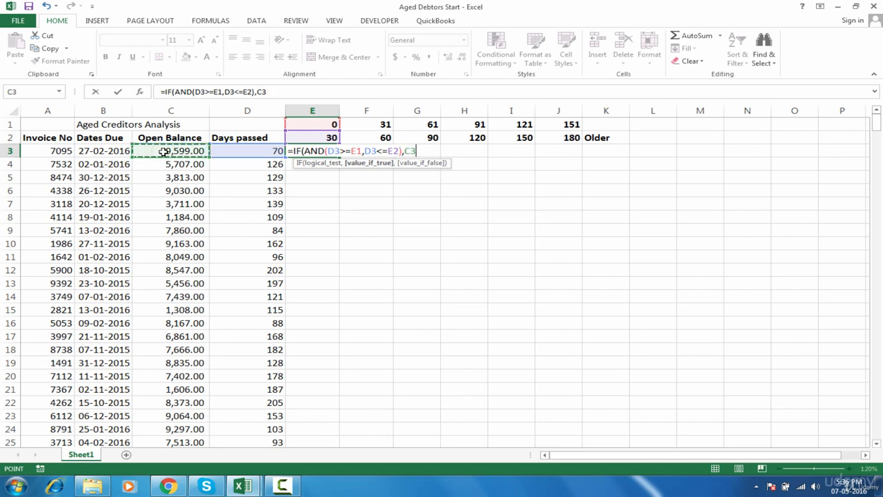
{"action": "type", "text": ",\""}
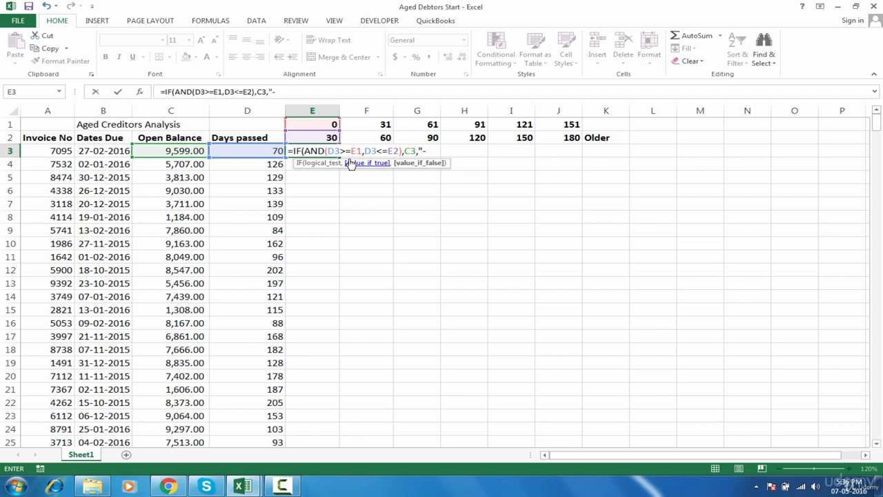
{"action": "type", "text": "-\""}
{"action": "key", "text": "Return"}
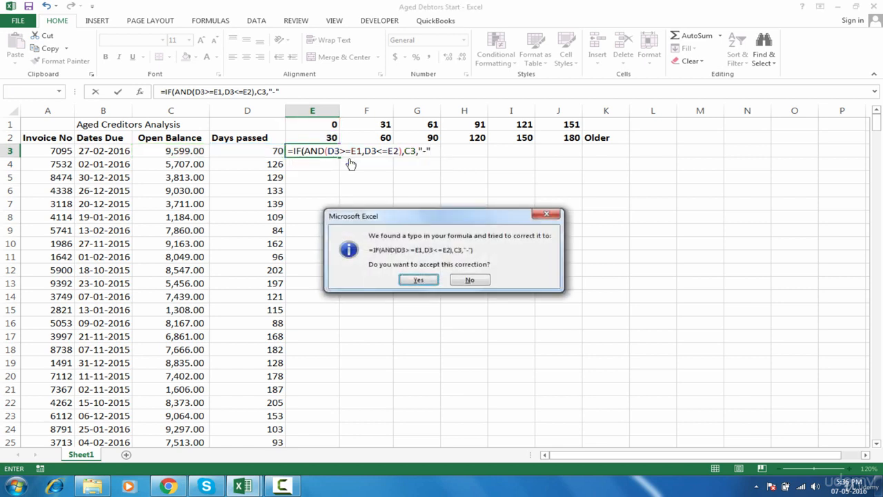
{"action": "key", "text": "Return"}
{"action": "left_click", "coordinate": [319, 148]}
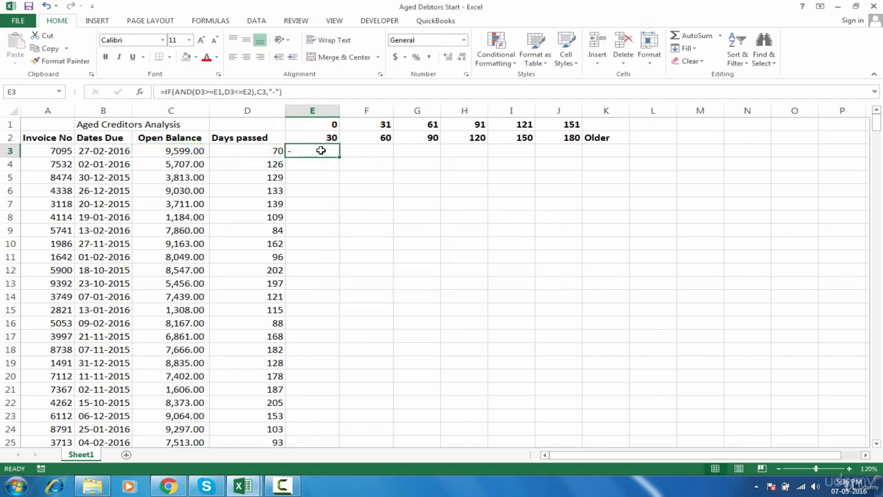
Step: Try 29 as the days passed in D3 to test the bucket formula, and restore D3's original formula
{"action": "left_click", "coordinate": [260, 153]}
{"action": "type", "text": "29"}
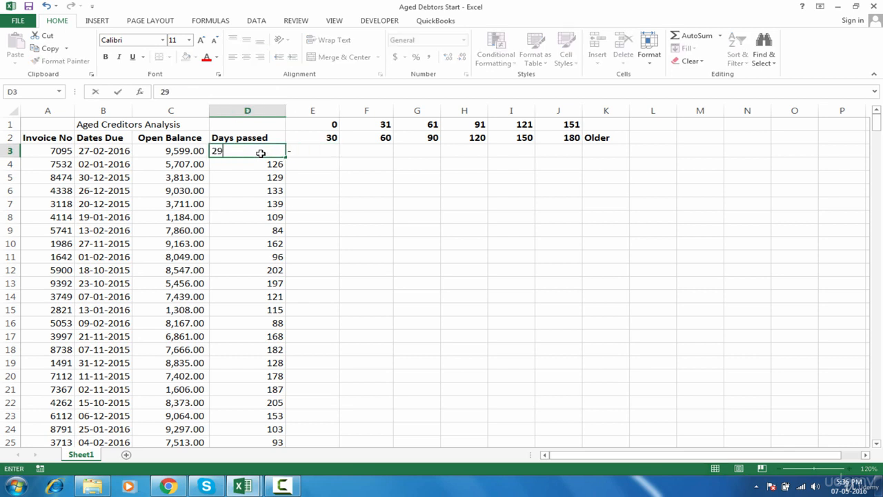
{"action": "key", "text": "Return"}
{"action": "left_click", "coordinate": [305, 153]}
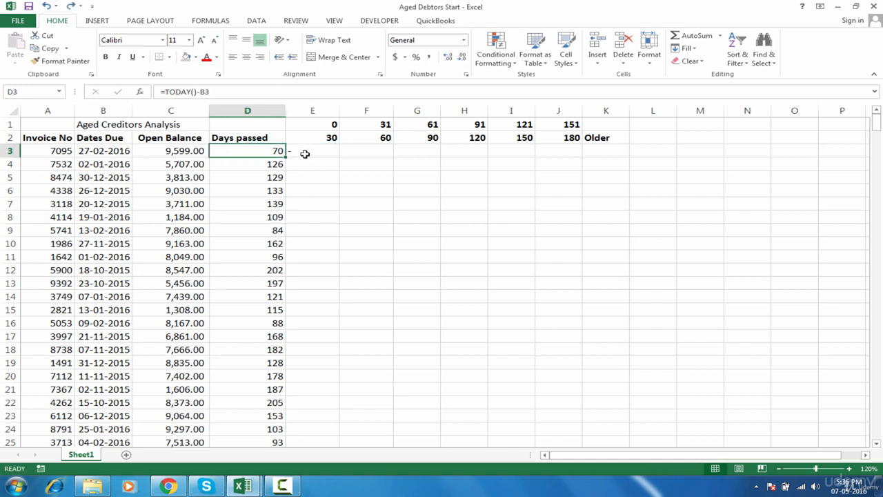
Step: Lock the rows of the bucket limit references in the E3 formula as E$1 and E$2
{"action": "left_click", "coordinate": [306, 153]}
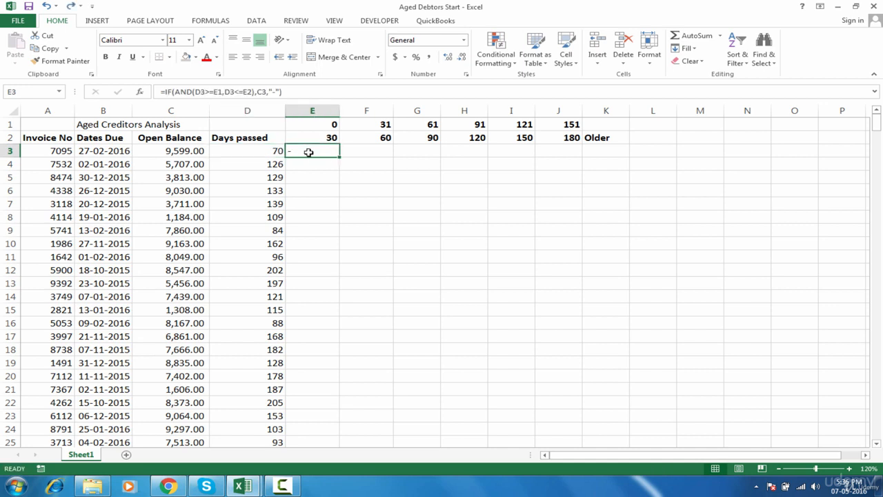
{"action": "double_click", "coordinate": [323, 150]}
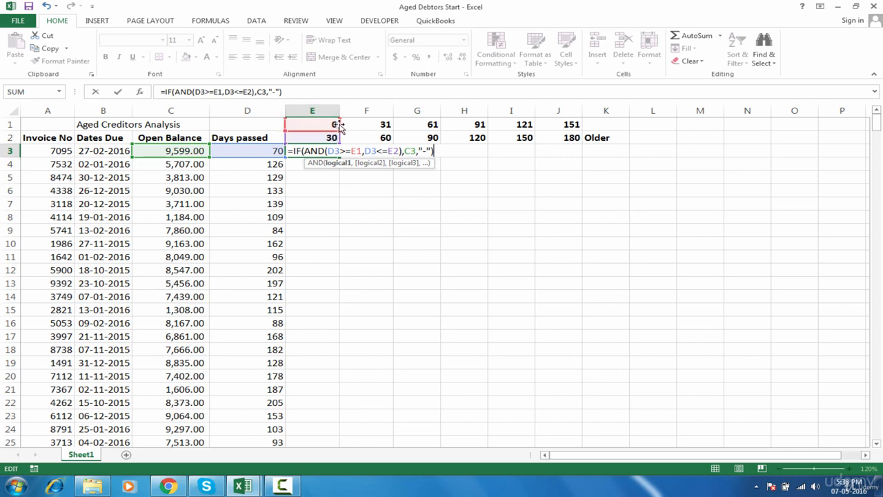
{"action": "left_click_drag", "start_coordinate": [339, 127], "coordinate": [393, 127]}
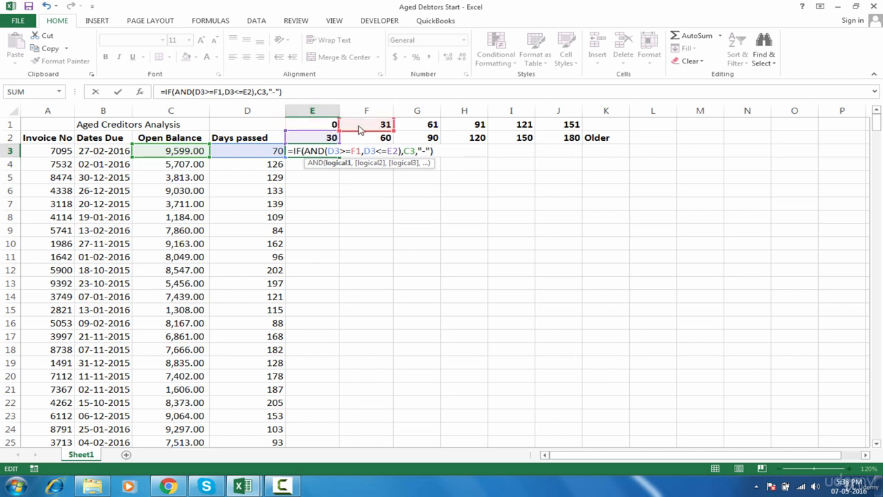
{"action": "mouse_move", "coordinate": [339, 140]}
{"action": "left_mouse_down"}
{"action": "mouse_move", "coordinate": [367, 143]}
{"action": "mouse_move", "coordinate": [326, 140]}
{"action": "mouse_move", "coordinate": [339, 123]}
{"action": "mouse_move", "coordinate": [329, 124]}
{"action": "mouse_move", "coordinate": [339, 209]}
{"action": "mouse_move", "coordinate": [338, 140]}
{"action": "left_mouse_up"}
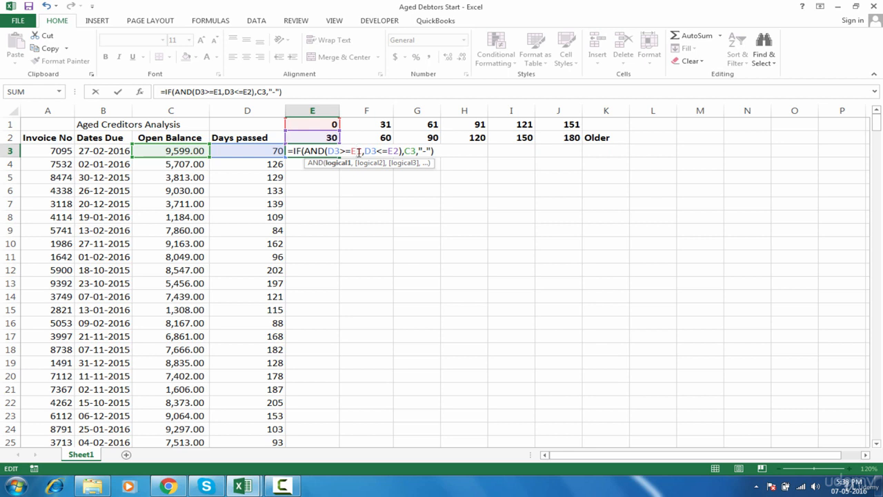
{"action": "left_click", "coordinate": [356, 150]}
{"action": "type", "text": "$"}
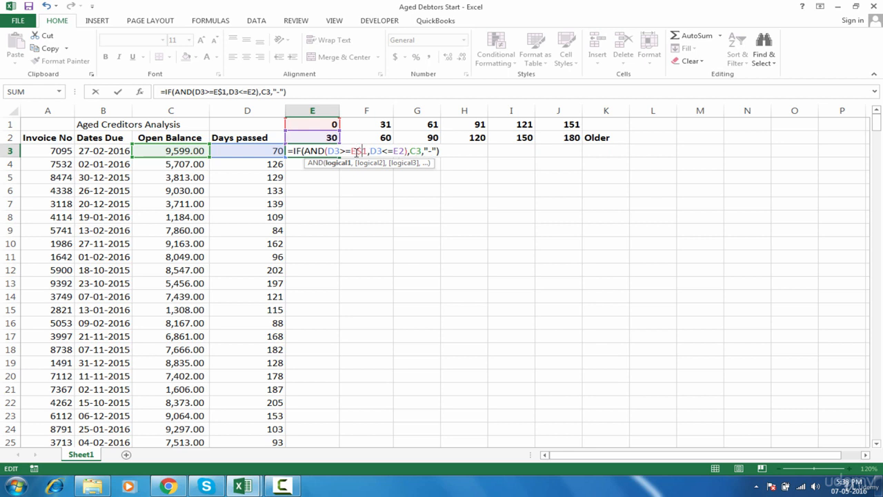
{"action": "left_click", "coordinate": [399, 150]}
{"action": "type", "text": "$"}
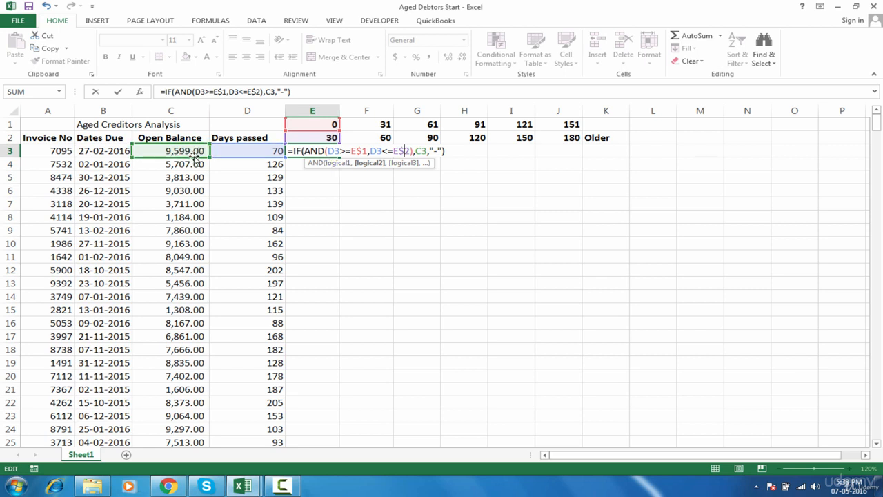
Step: Lock the column of both days-passed references and the balance reference in the E3 formula as $D3, $D3 and $C3
{"action": "left_click_drag", "start_coordinate": [195, 158], "coordinate": [234, 148]}
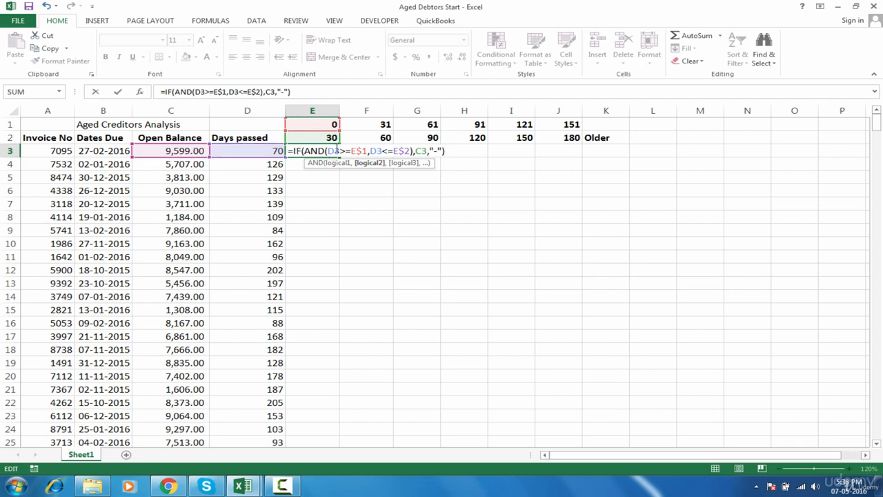
{"action": "left_click", "coordinate": [328, 151]}
{"action": "type", "text": "$"}
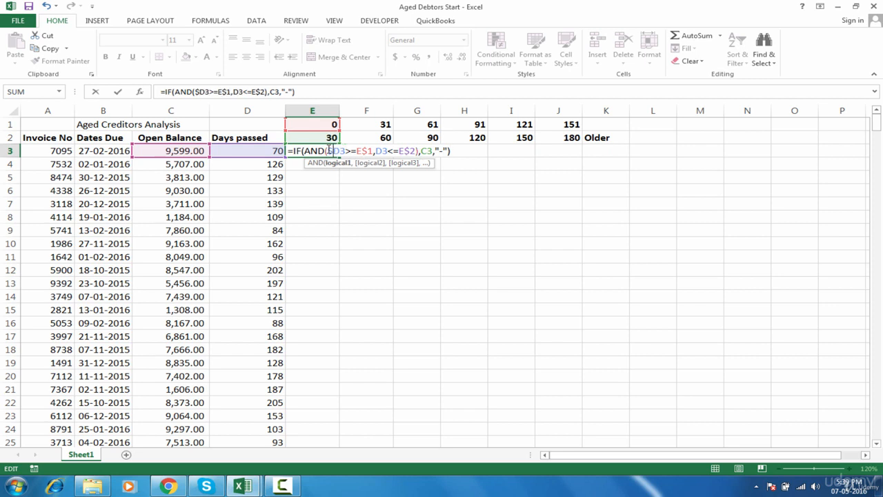
{"action": "left_click", "coordinate": [378, 150]}
{"action": "type", "text": "$"}
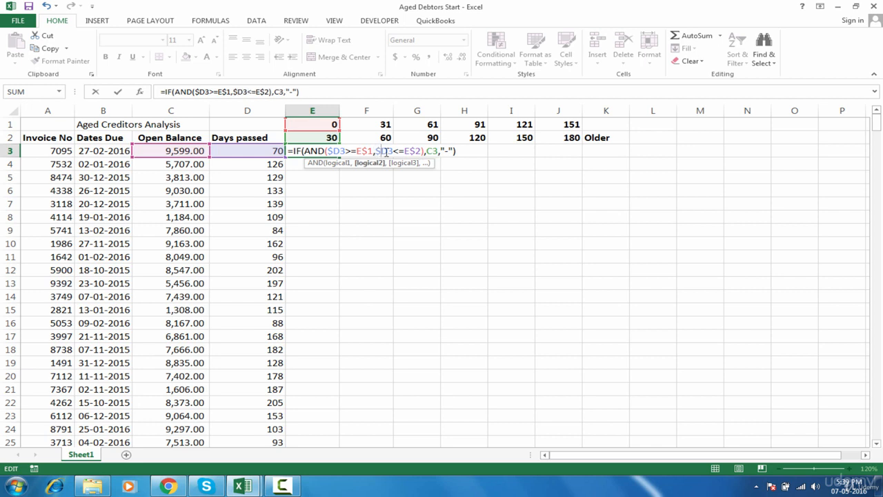
{"action": "left_click", "coordinate": [428, 152]}
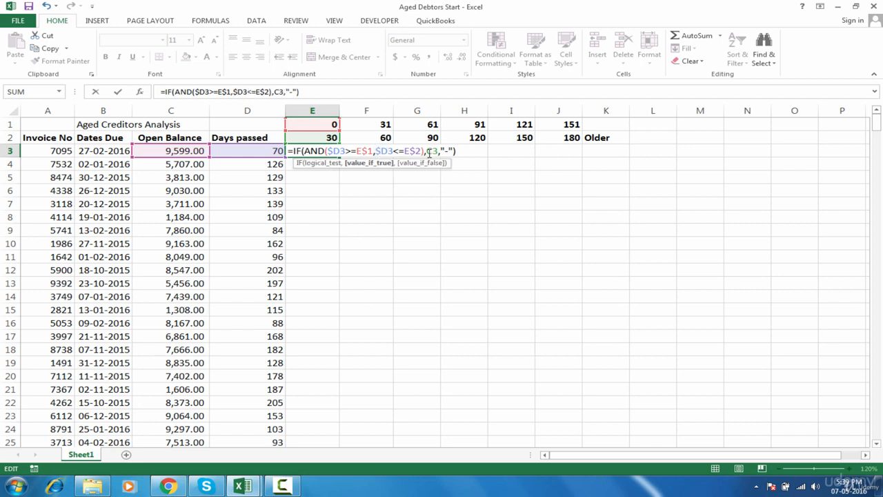
{"action": "type", "text": "$"}
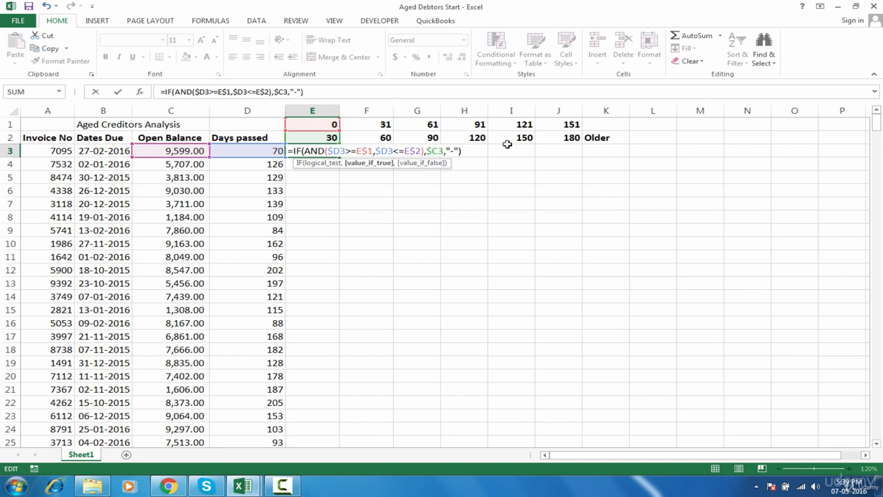
{"action": "key", "text": "Return"}
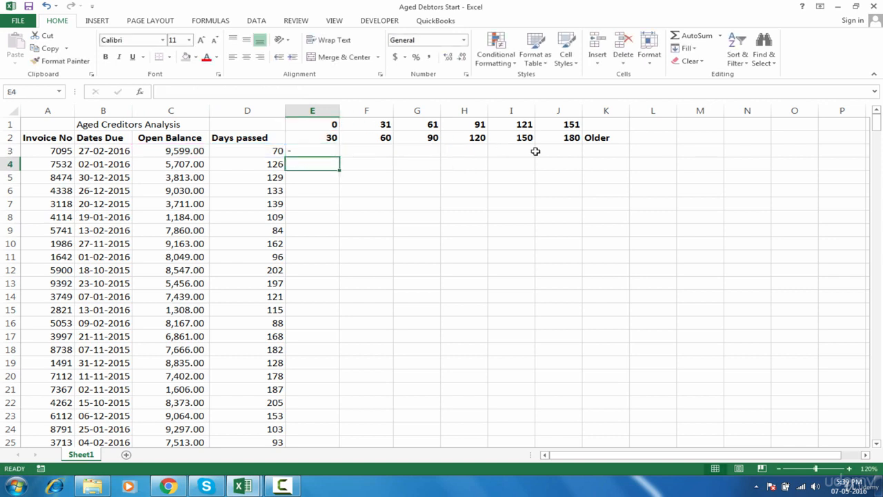
Step: Copy the E3 formula across to J3 and fill it down for all invoice rows
{"action": "left_click", "coordinate": [325, 151]}
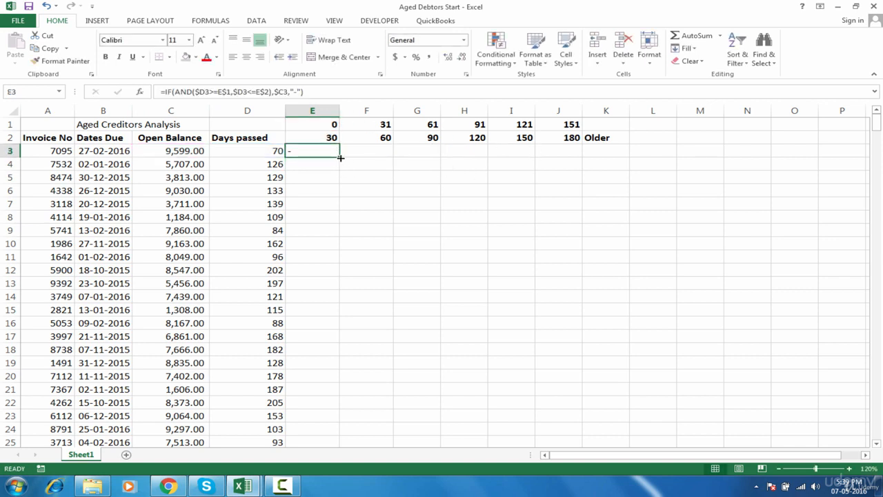
{"action": "left_click_drag", "start_coordinate": [340, 158], "coordinate": [583, 159]}
{"action": "double_click", "coordinate": [583, 158]}
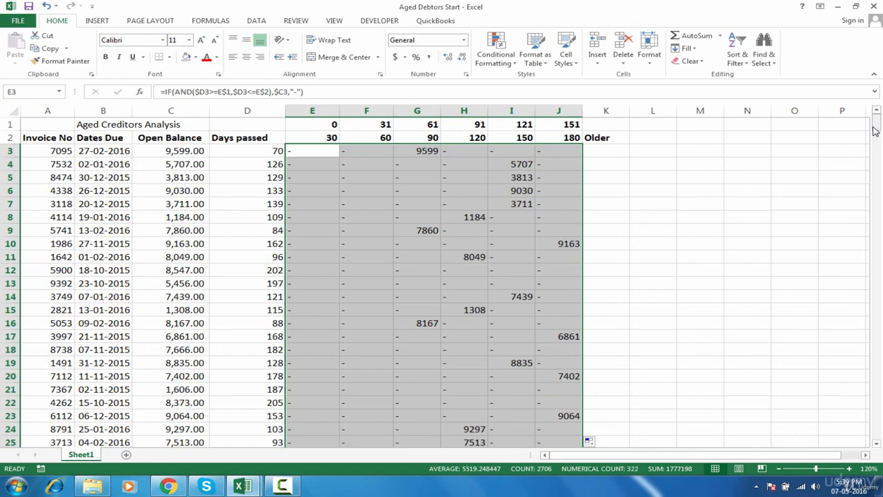
{"action": "mouse_move", "coordinate": [875, 131]}
{"action": "left_mouse_down"}
{"action": "mouse_move", "coordinate": [878, 444]}
{"action": "mouse_move", "coordinate": [876, 121]}
{"action": "left_mouse_up"}
Step: Start an IF formula in K3 under Older, testing whether D3 is greater than the absolute reference $J$2
{"action": "left_click", "coordinate": [613, 151]}
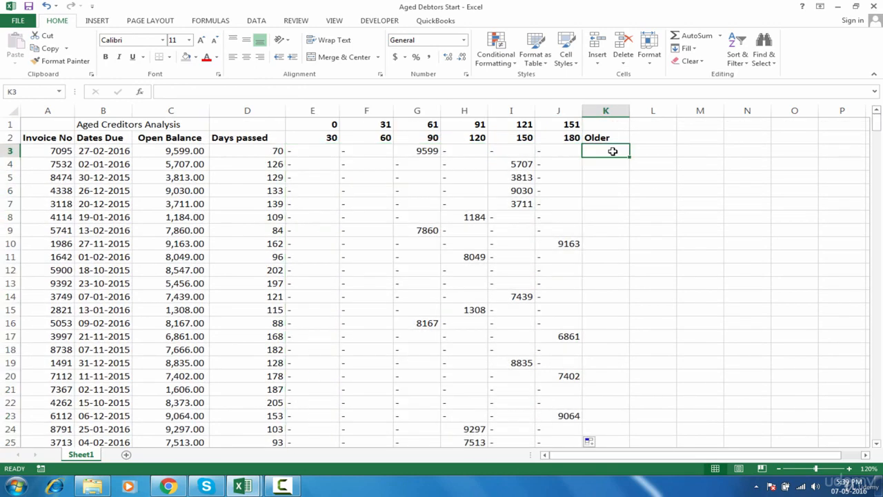
{"action": "left_click", "coordinate": [566, 141]}
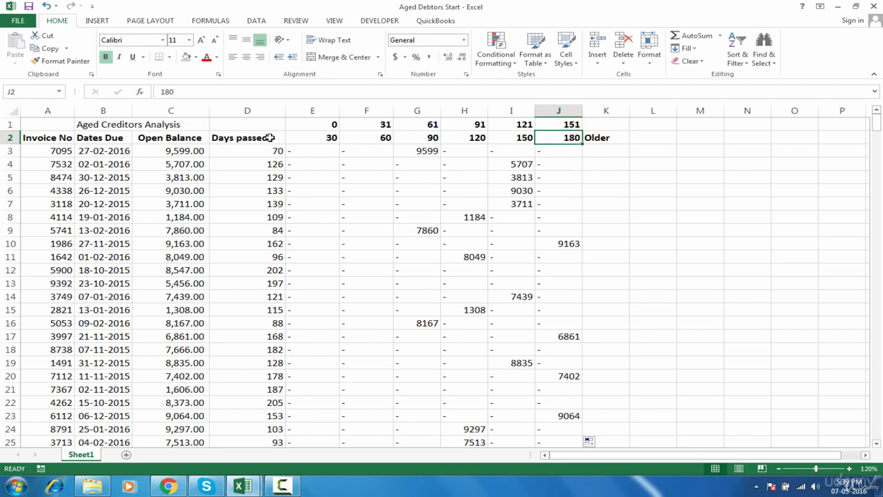
{"action": "left_click", "coordinate": [193, 152]}
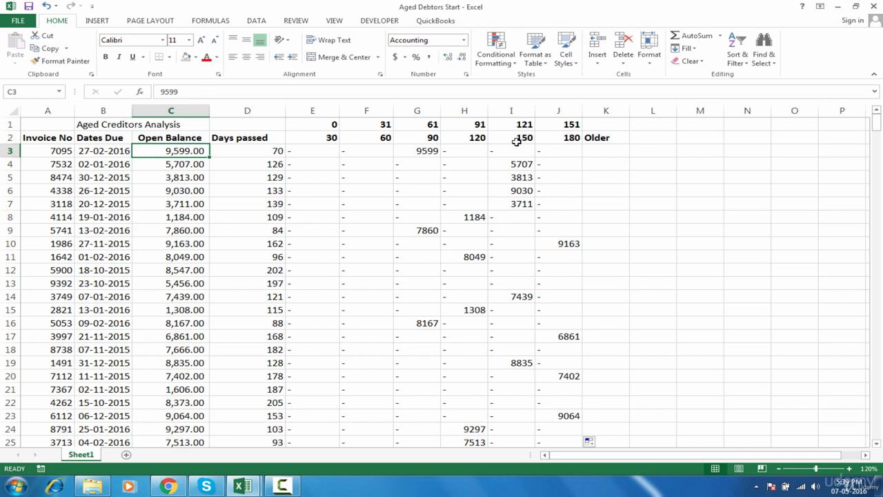
{"action": "left_click", "coordinate": [621, 155]}
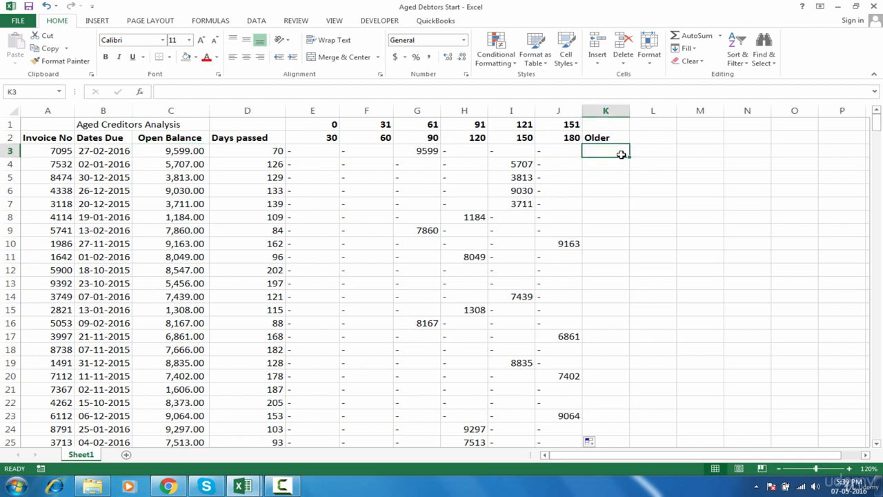
{"action": "type", "text": "=if"}
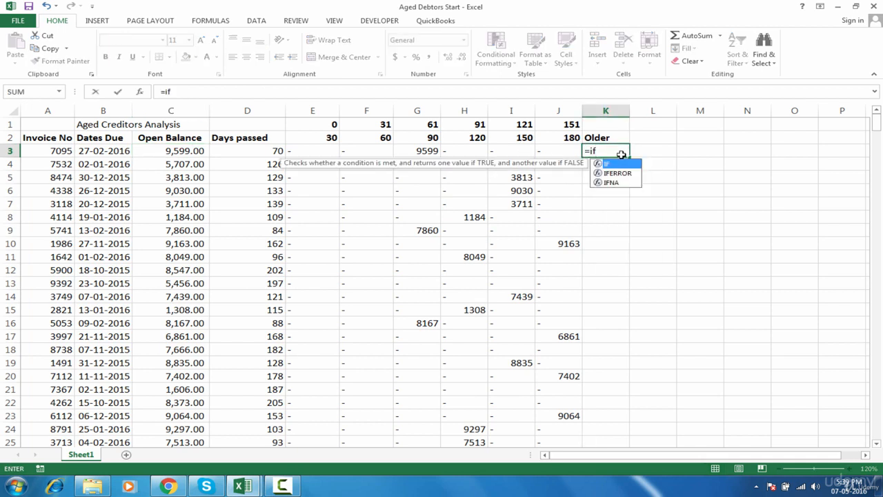
{"action": "key", "text": "Tab"}
{"action": "left_click", "coordinate": [253, 152]}
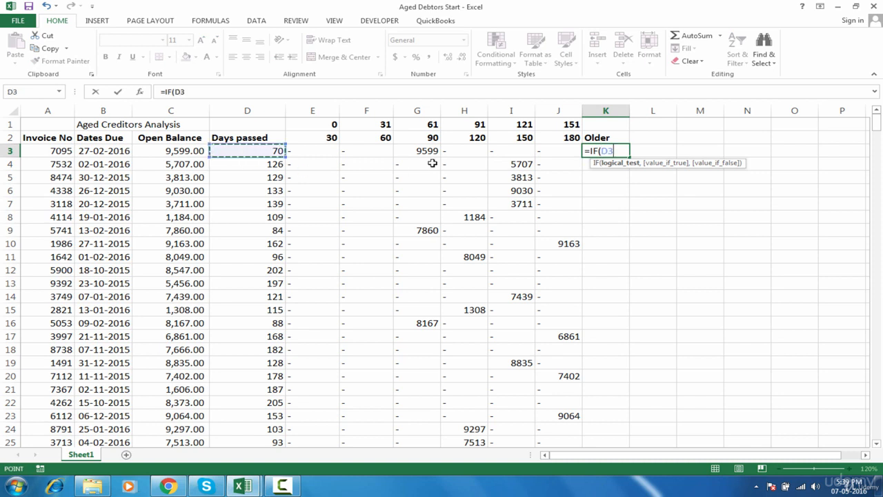
{"action": "type", "text": ">"}
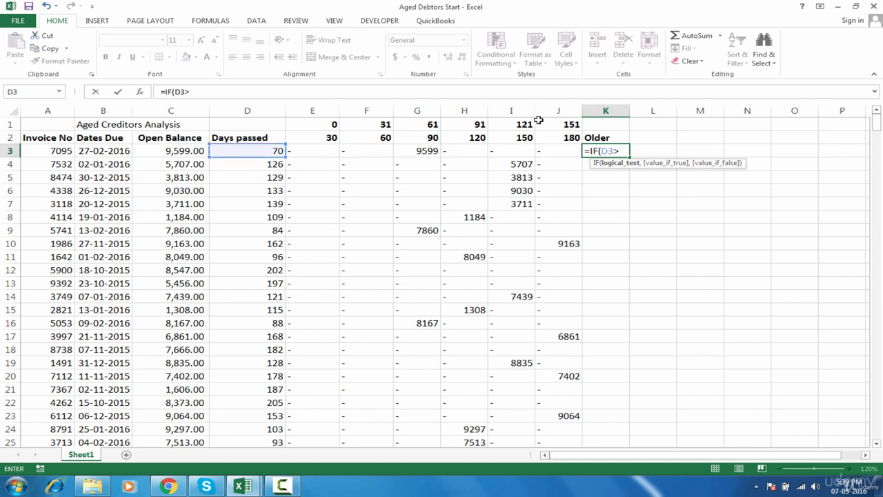
{"action": "left_click", "coordinate": [564, 137]}
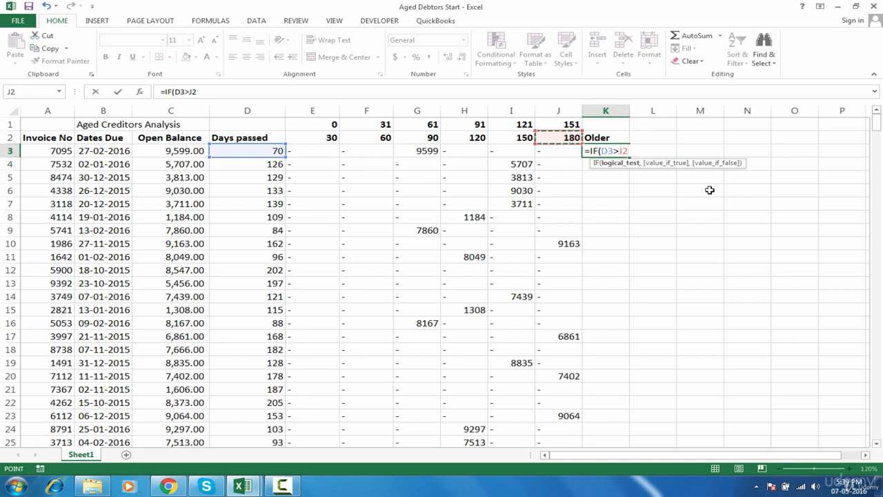
{"action": "key", "text": "F4"}
{"action": "type", "text": ","}
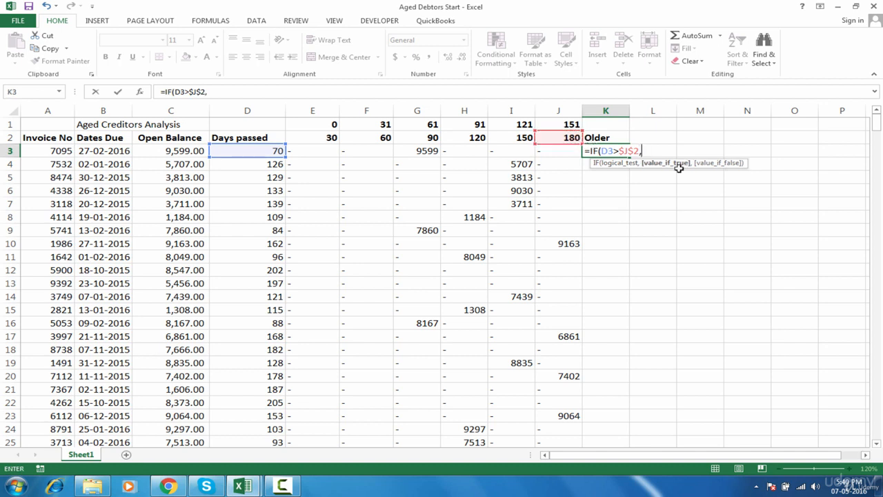
Step: Complete the K3 formula to return C3 when true and "-" otherwise, rejecting the suggested correction and adding the missing quote and closing bracket
{"action": "left_click", "coordinate": [177, 151]}
{"action": "type", "text": ","}
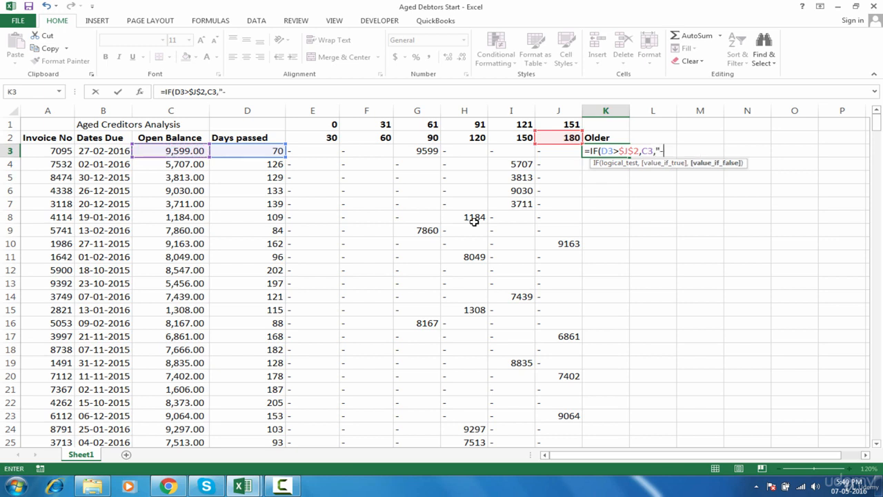
{"action": "type", "text": "\"-"}
{"action": "key", "text": "Return"}
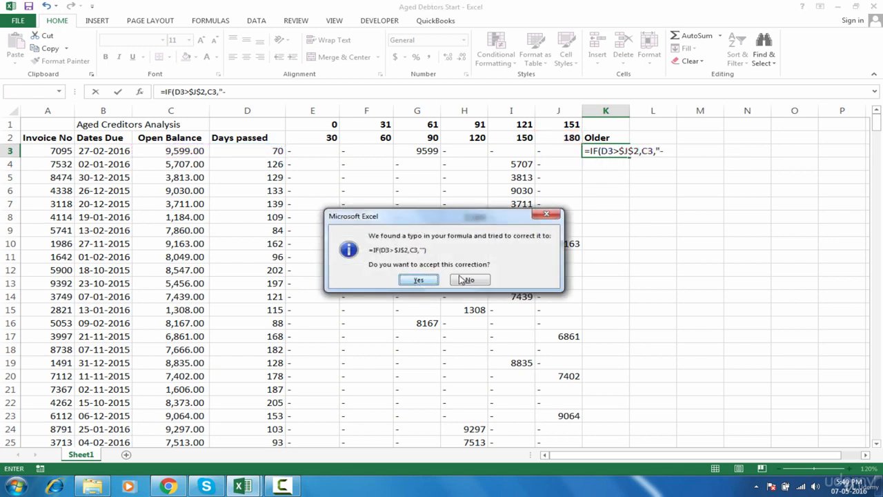
{"action": "left_click", "coordinate": [468, 280]}
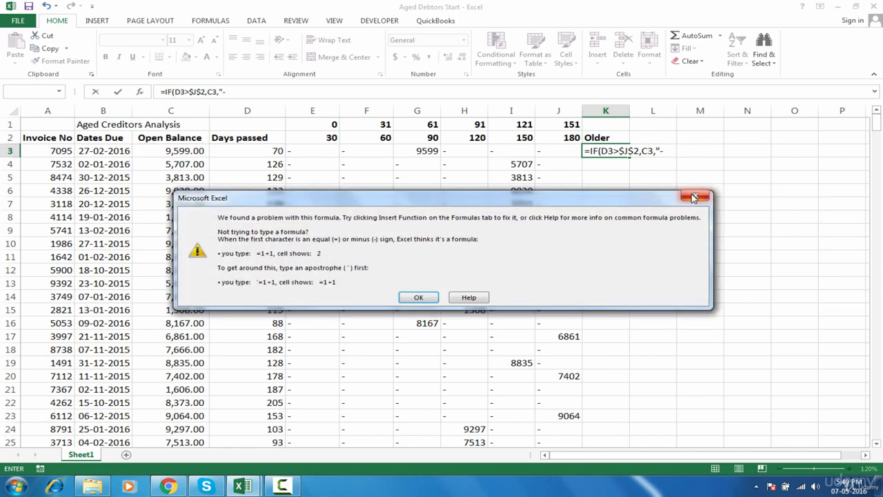
{"action": "left_click", "coordinate": [695, 198]}
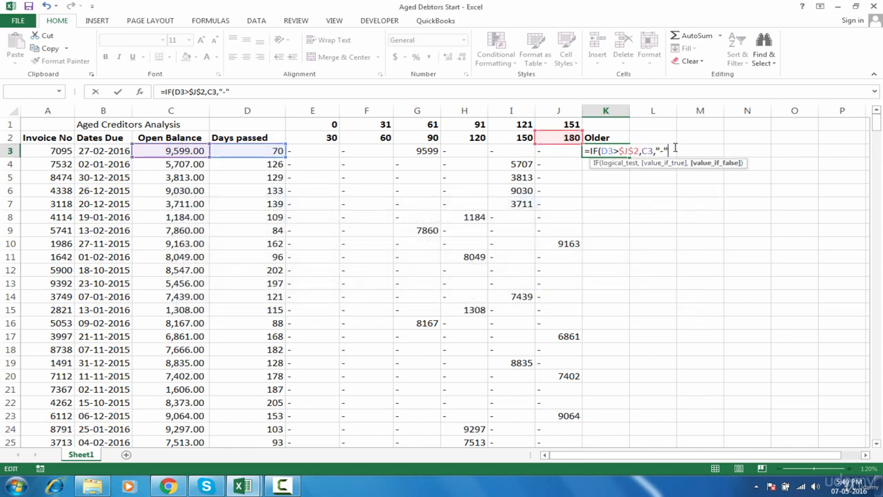
{"action": "type", "text": ")"}
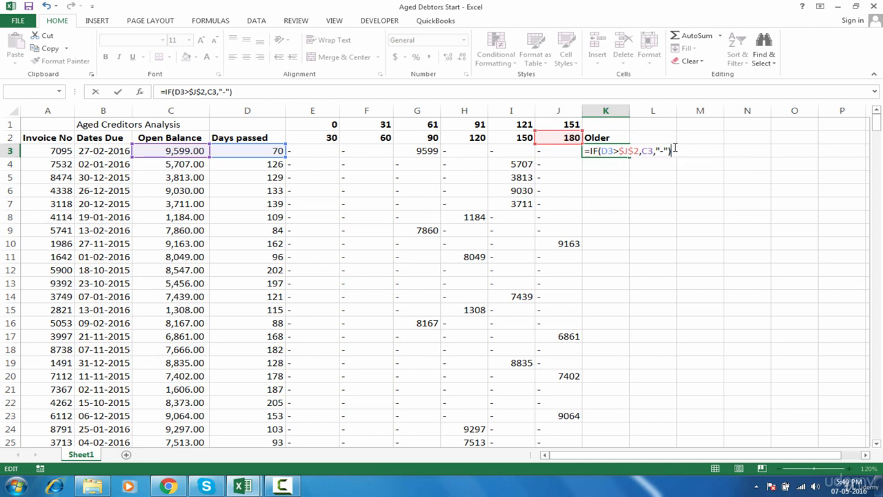
{"action": "key", "text": "Return"}
Step: Copy the K3 formula down the Older column and check the row 12 balance against its days passed
{"action": "left_click", "coordinate": [625, 153]}
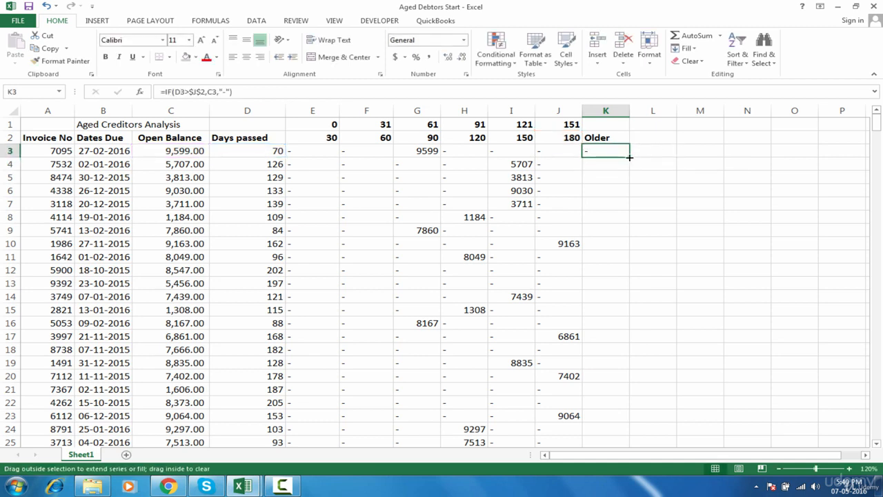
{"action": "double_click", "coordinate": [628, 158]}
{"action": "left_click", "coordinate": [622, 269]}
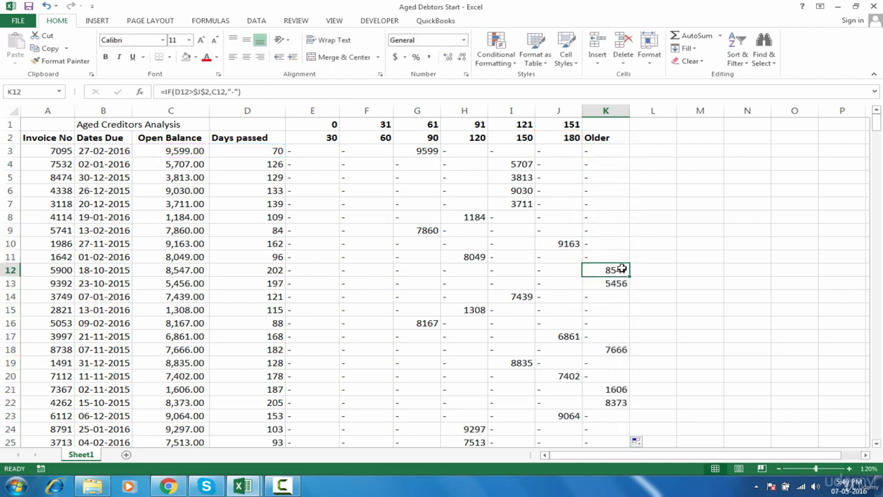
{"action": "left_click", "coordinate": [274, 270]}
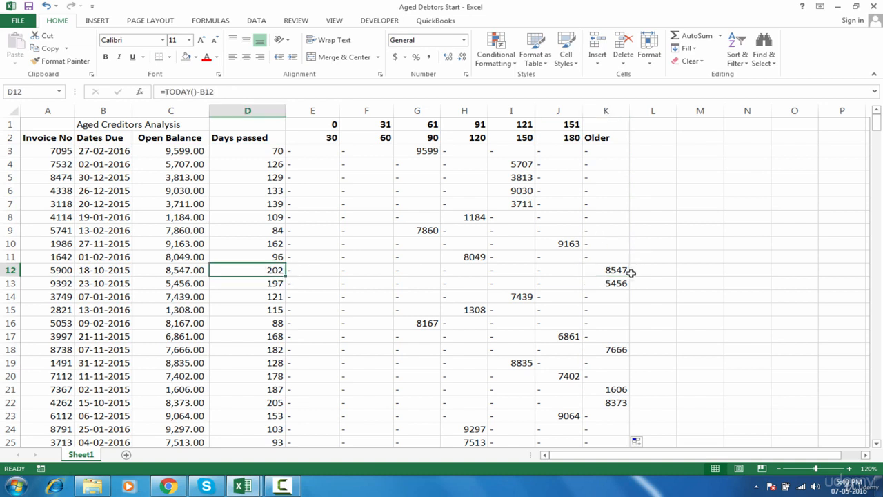
{"action": "left_click_drag", "start_coordinate": [625, 270], "coordinate": [623, 296]}
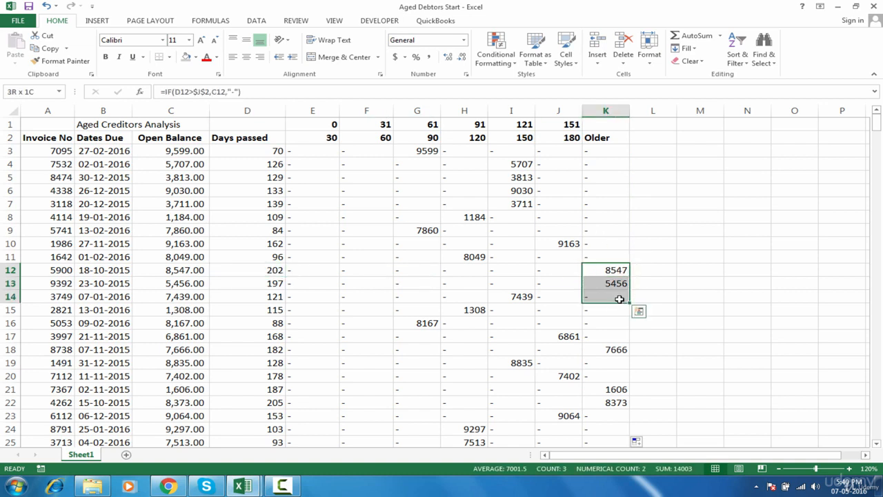
Step: Select all open balances from C3 down to C453 to read their sum
{"action": "left_click", "coordinate": [277, 232]}
{"action": "key", "text": "Left"}
{"action": "key", "text": "Left"}
{"action": "key", "text": "Up"}
{"action": "key", "text": "Up"}
{"action": "key", "text": "Up"}
{"action": "key", "text": "Up"}
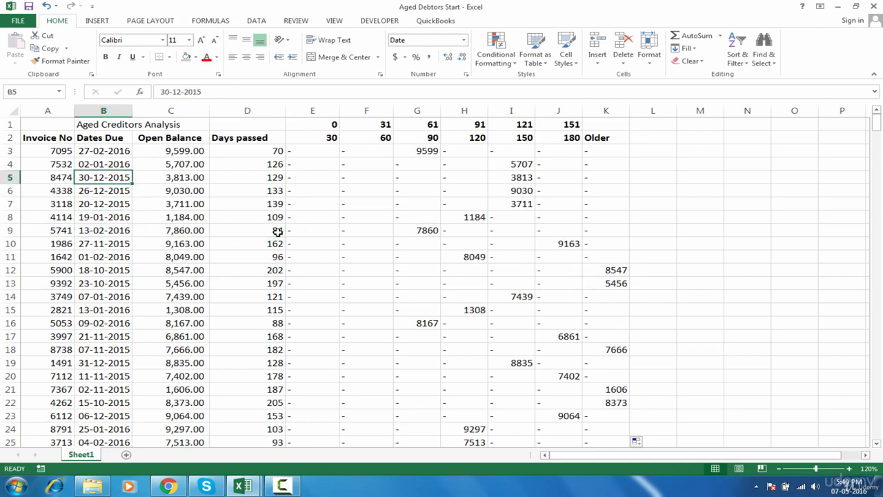
{"action": "key", "text": "Up"}
{"action": "key", "text": "Up"}
{"action": "key", "text": "Right"}
{"action": "key", "text": "ctrl+shift+Down"}
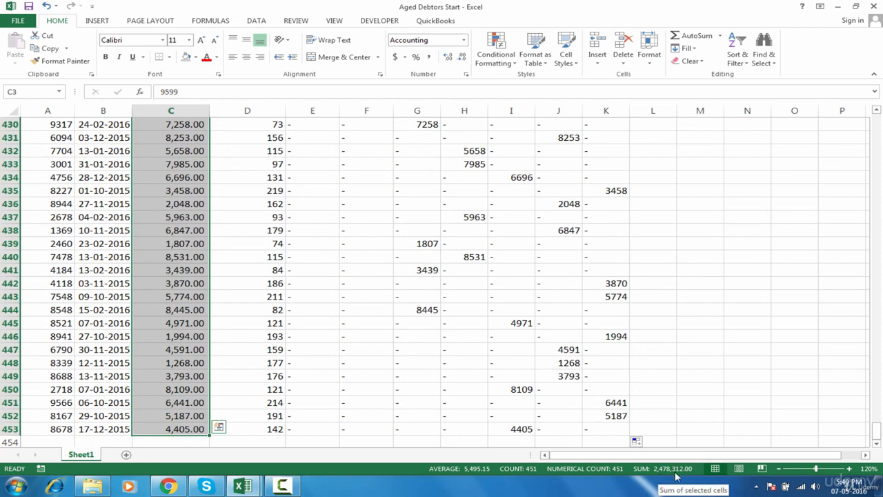
Step: Select all ageing bucket amounts from E3 across to column K and down to the last invoice row to compare their sum with the open balances
{"action": "left_click", "coordinate": [526, 374]}
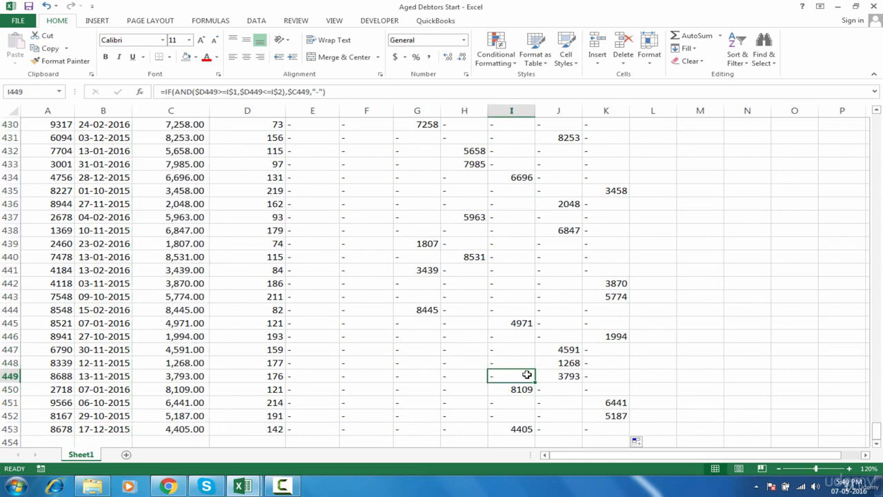
{"action": "key", "text": "Home"}
{"action": "key", "text": "Up"}
{"action": "key", "text": "Up"}
{"action": "key", "text": "Up"}
{"action": "key", "text": "Up"}
{"action": "key", "text": "Up"}
{"action": "key", "text": "Up"}
{"action": "key", "text": "Up"}
{"action": "key", "text": "Up"}
{"action": "key", "text": "Up"}
{"action": "key", "text": "Up"}
{"action": "key", "text": "Up"}
{"action": "key", "text": "Up"}
{"action": "key", "text": "Up"}
{"action": "key", "text": "Up"}
{"action": "key", "text": "Up"}
{"action": "key", "text": "Up"}
{"action": "key", "text": "Up"}
{"action": "key", "text": "Up"}
{"action": "key", "text": "Up"}
{"action": "key", "text": "Up"}
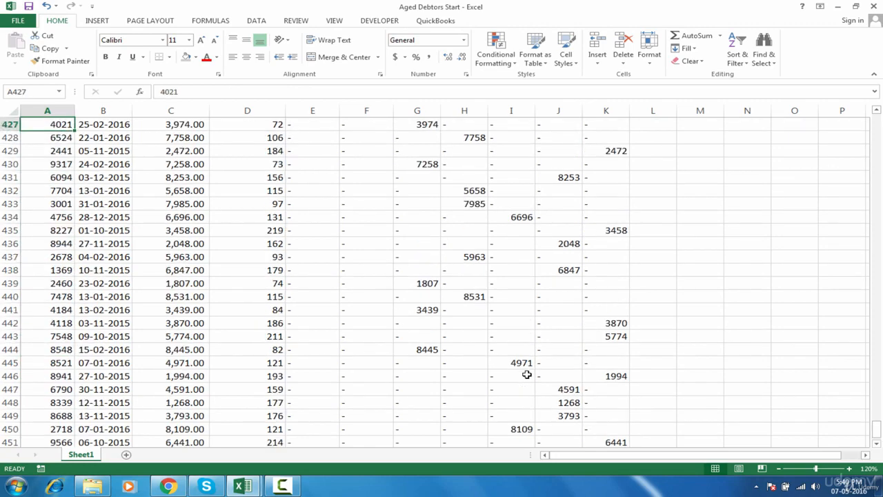
{"action": "key", "text": "Right"}
{"action": "key", "text": "Right"}
{"action": "key", "text": "Right"}
{"action": "key", "text": "Right"}
{"action": "key", "text": "Right"}
{"action": "key", "text": "Up"}
{"action": "key", "text": "Up"}
{"action": "key", "text": "Up"}
{"action": "key", "text": "Up"}
{"action": "key", "text": "Up"}
{"action": "key", "text": "Up"}
{"action": "key", "text": "Up"}
{"action": "key", "text": "Up"}
{"action": "key", "text": "Up"}
{"action": "key", "text": "Up"}
{"action": "key", "text": "Up"}
{"action": "key", "text": "Up"}
{"action": "key", "text": "Up"}
{"action": "key", "text": "Up"}
{"action": "key", "text": "Up"}
{"action": "key", "text": "Up"}
{"action": "key", "text": "Up"}
{"action": "key", "text": "Up"}
{"action": "key", "text": "Up"}
{"action": "key", "text": "Up"}
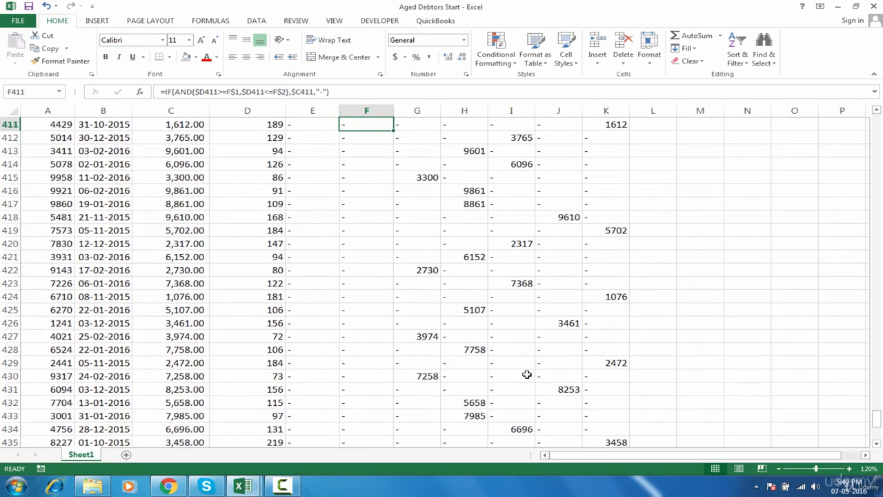
{"action": "key", "text": "Up"}
{"action": "key", "text": "Up"}
{"action": "key", "text": "Up"}
{"action": "key", "text": "Up"}
{"action": "key", "text": "Up"}
{"action": "key", "text": "Up"}
{"action": "key", "text": "Up"}
{"action": "key", "text": "Up"}
{"action": "key", "text": "Up"}
{"action": "key", "text": "Up"}
{"action": "key", "text": "Up"}
{"action": "key", "text": "Up"}
{"action": "key", "text": "Up"}
{"action": "key", "text": "Up"}
{"action": "key", "text": "Up"}
{"action": "key", "text": "Up"}
{"action": "key", "text": "Up"}
{"action": "key", "text": "Up"}
{"action": "key", "text": "Up"}
{"action": "key", "text": "Up"}
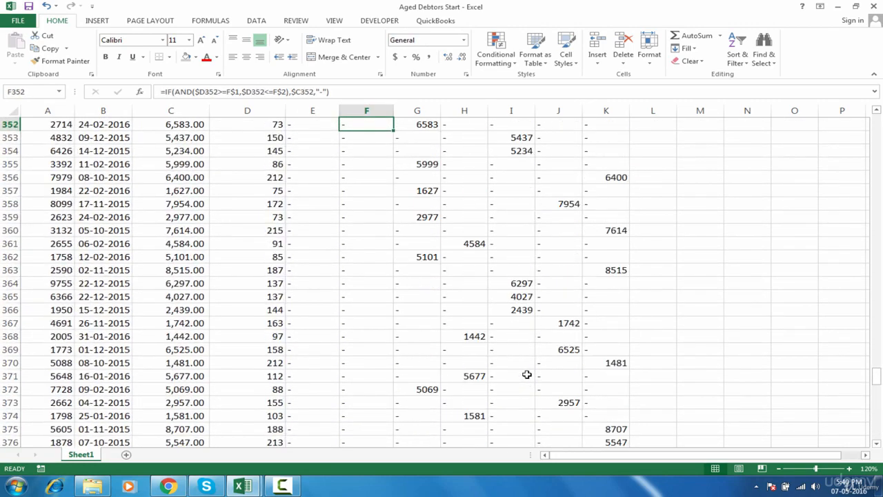
{"action": "key", "text": "ctrl+Up"}
{"action": "key", "text": "Down"}
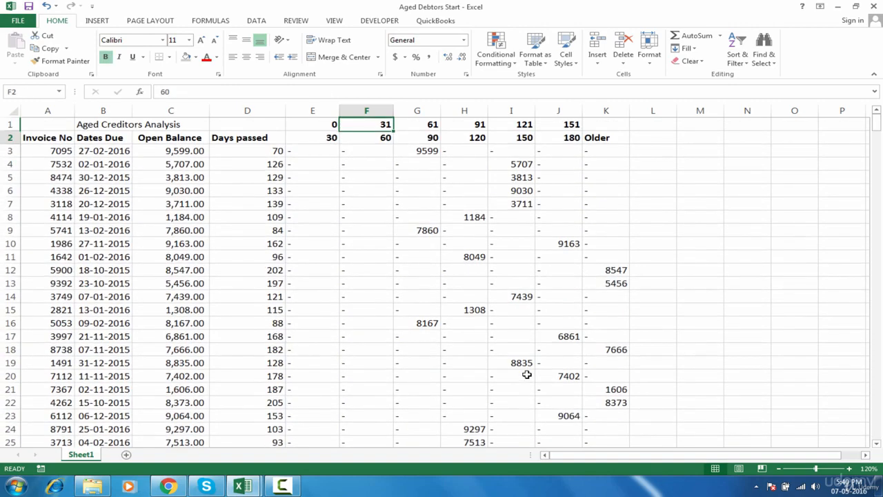
{"action": "key", "text": "Left"}
{"action": "key", "text": "Down"}
{"action": "key", "text": "ctrl+shift+Right"}
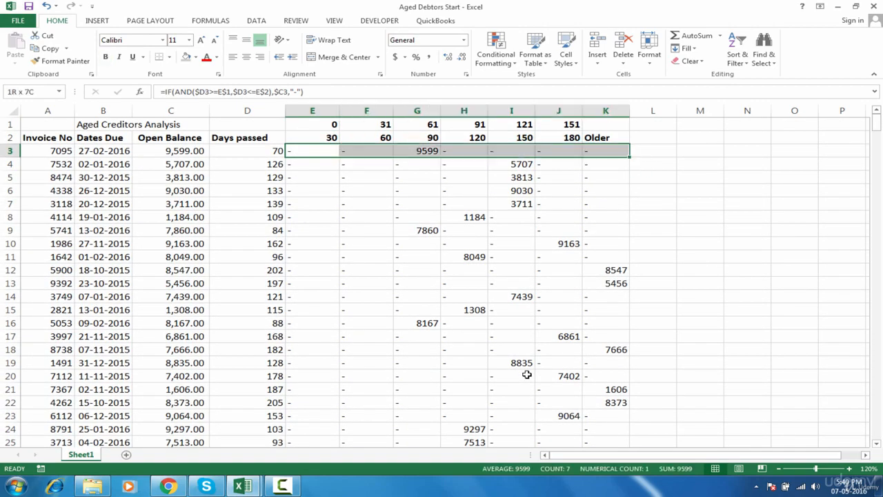
{"action": "key", "text": "ctrl+shift+Down"}
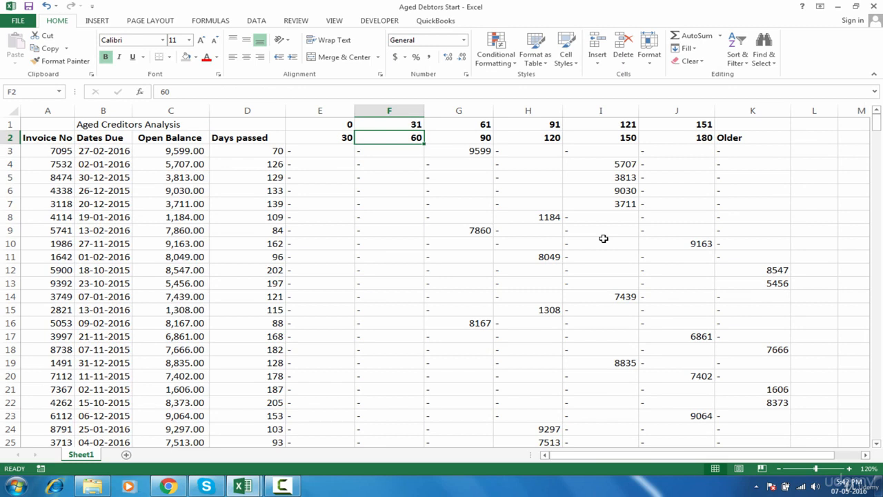
Step: Review the Days passed values in D3 to D10 and inspect the formulas in D3, E3 and I10
{"action": "left_click_drag", "start_coordinate": [258, 151], "coordinate": [256, 242]}
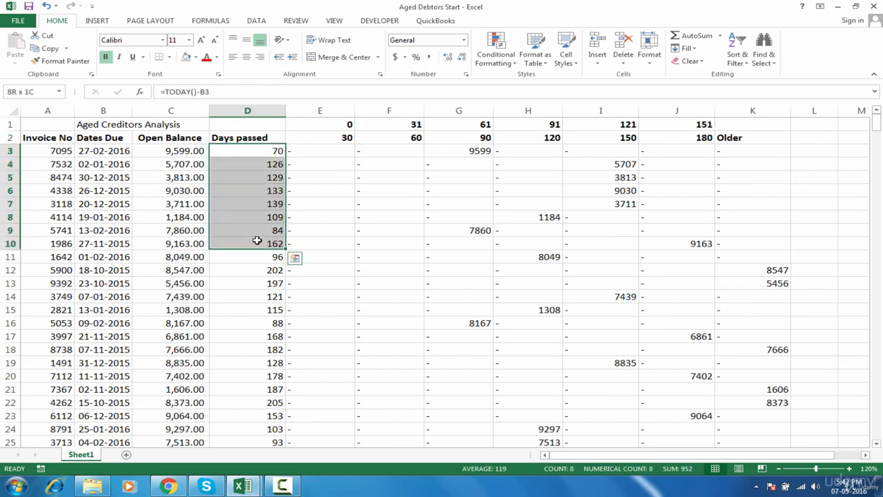
{"action": "left_click", "coordinate": [273, 153]}
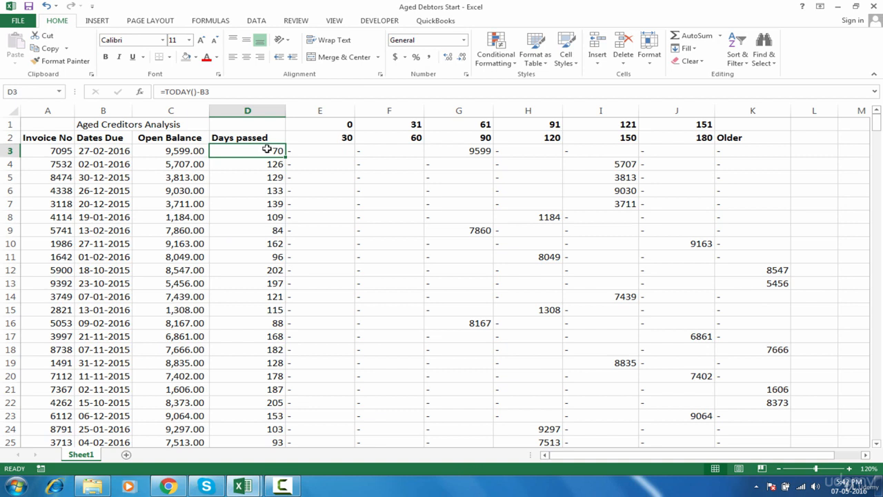
{"action": "left_click", "coordinate": [327, 150]}
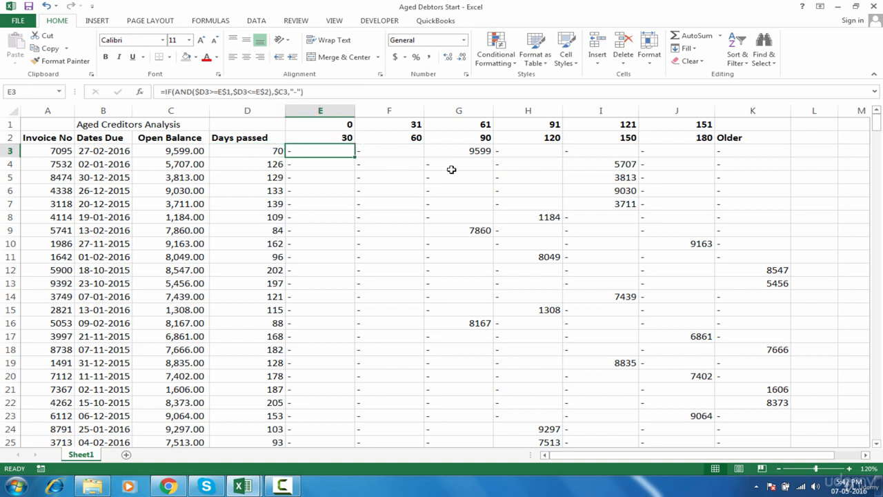
{"action": "left_click", "coordinate": [609, 249]}
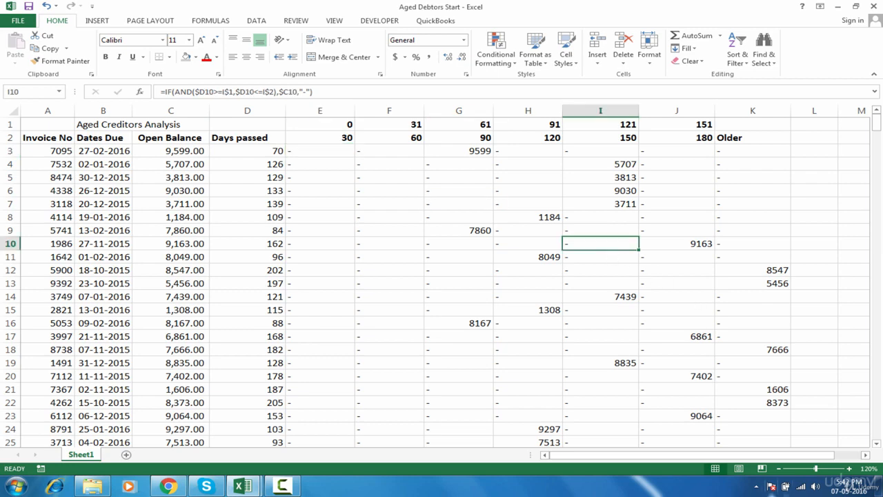
Step: Change the computer's system date to June 23, 2016, and recalculate the worksheet to refresh the ageing analysis
{"action": "left_click", "coordinate": [850, 486]}
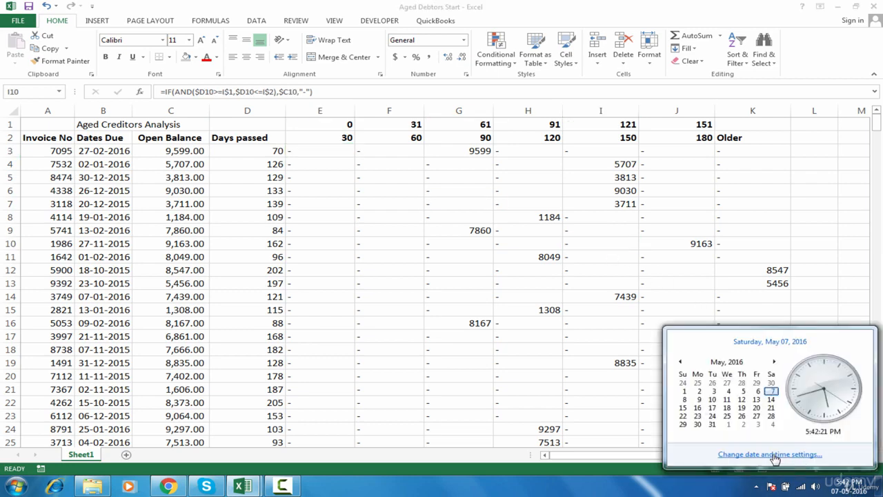
{"action": "left_click", "coordinate": [772, 456]}
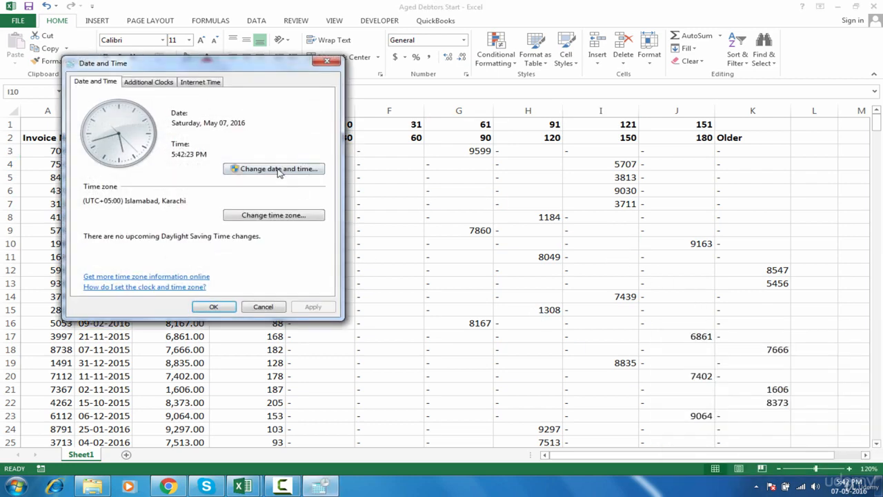
{"action": "left_click", "coordinate": [280, 169]}
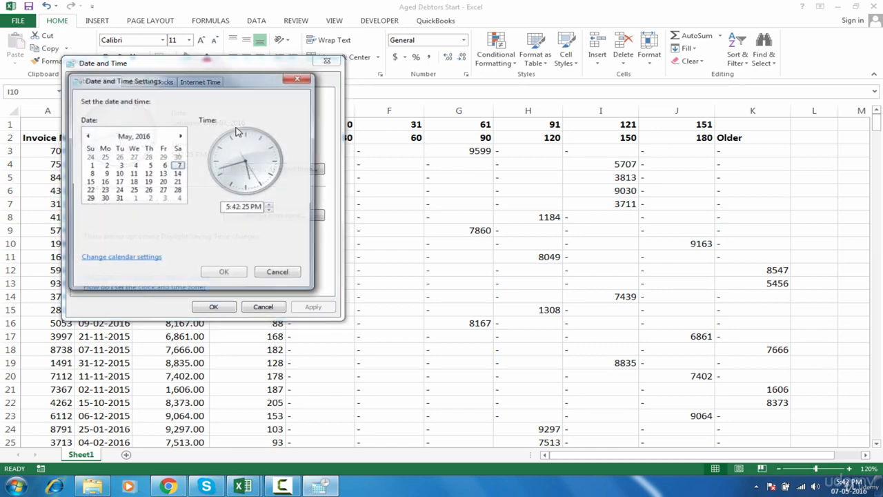
{"action": "left_click", "coordinate": [179, 136]}
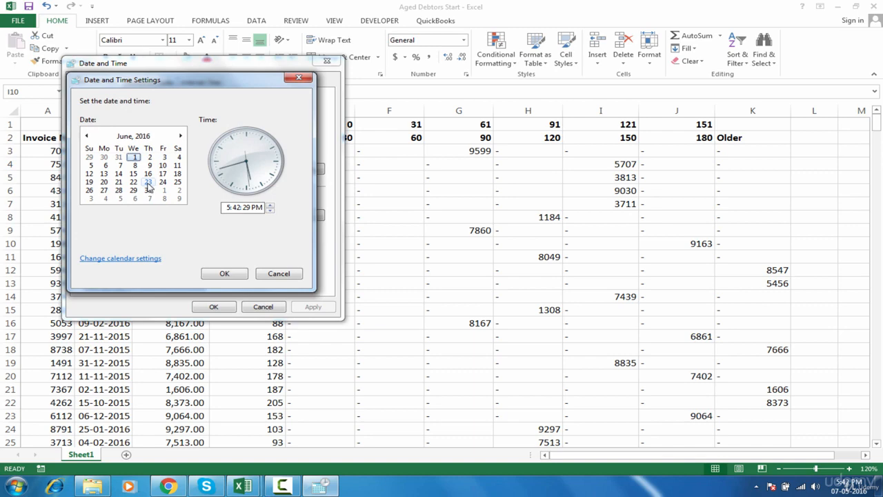
{"action": "left_click", "coordinate": [148, 184]}
{"action": "left_click", "coordinate": [225, 273]}
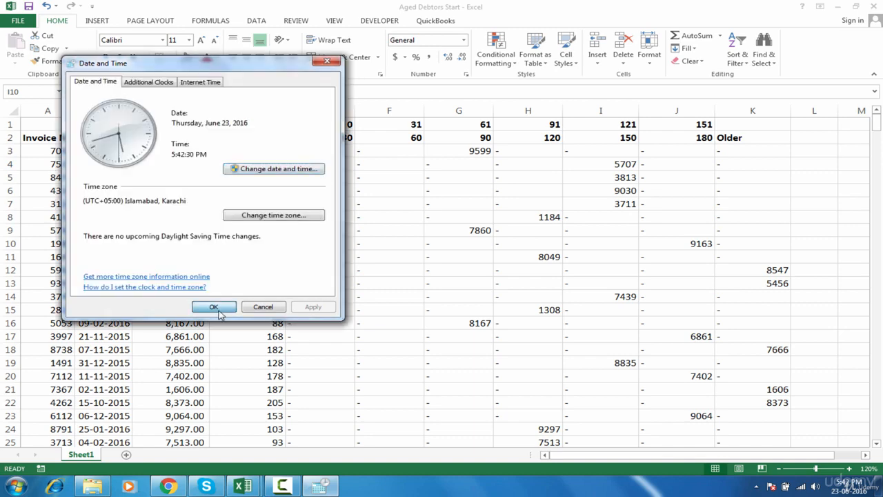
{"action": "left_click", "coordinate": [214, 308]}
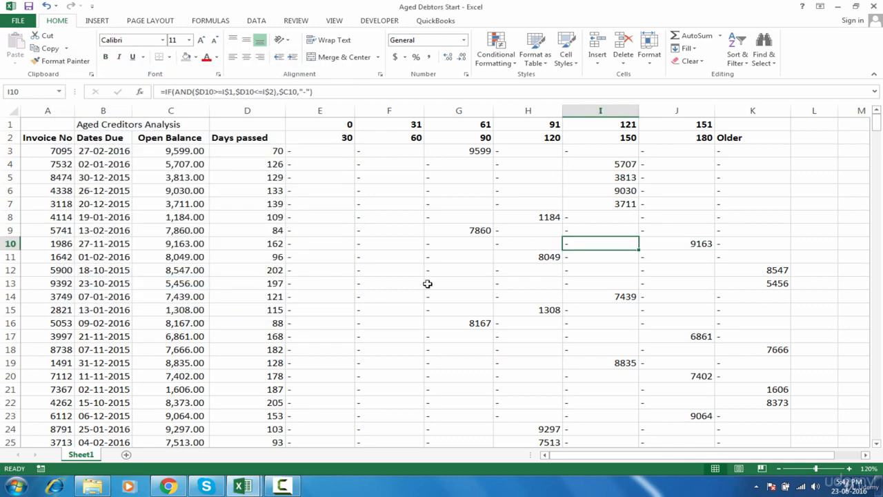
{"action": "key", "text": "F9"}
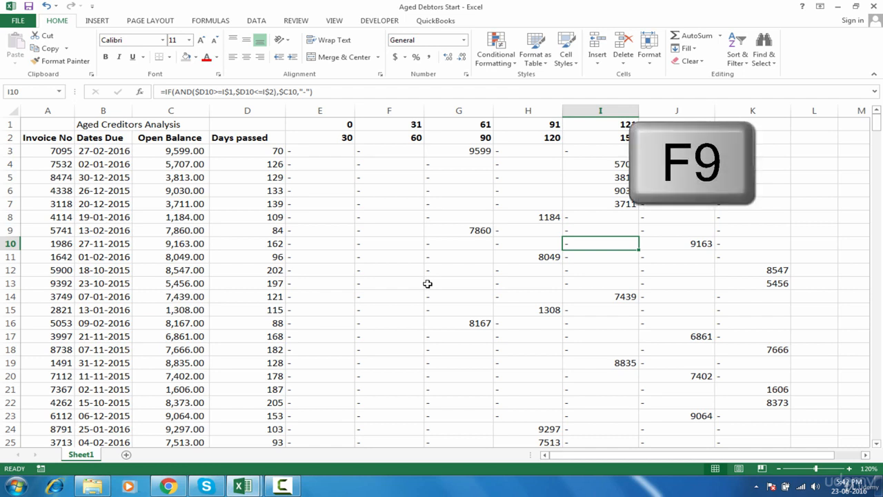
{"action": "left_click", "coordinate": [428, 284]}
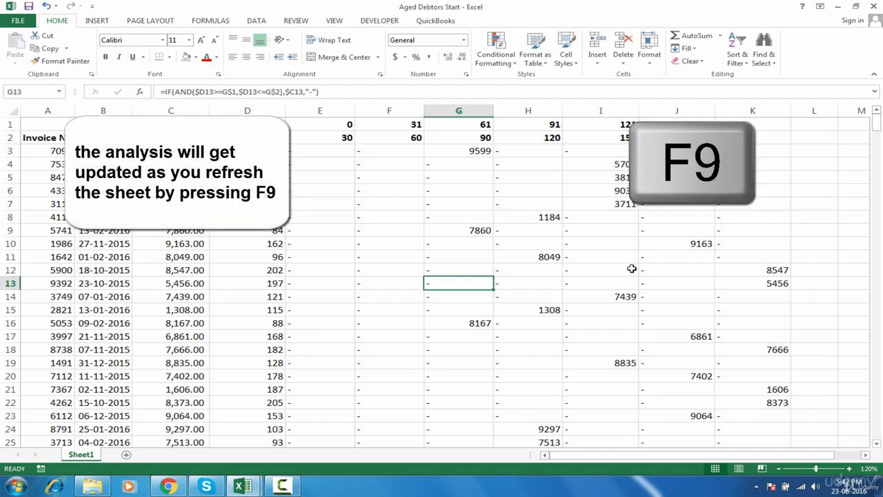